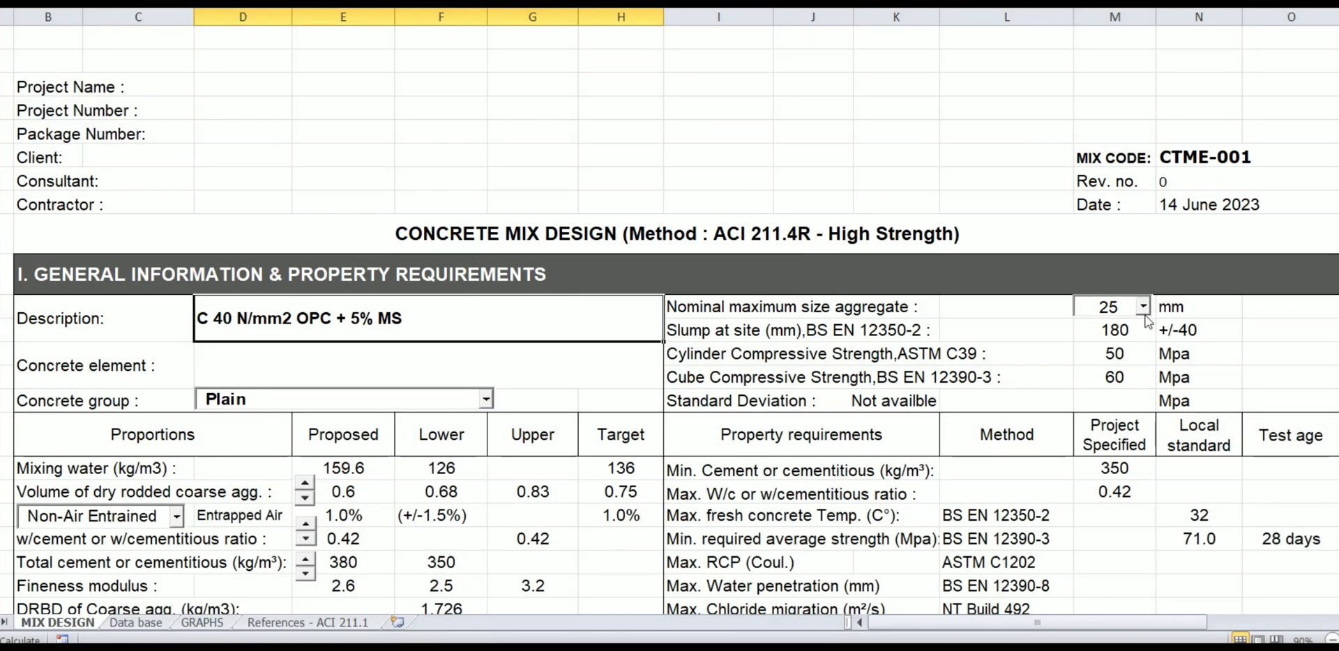
Choose 19 mm maximum aggregate size and enter 40 MPa cylinder and 50 MPa cube strengths
click(1143, 306)
click(1114, 359)
click(1264, 350)
click(1109, 357)
text(4)
key(Return)
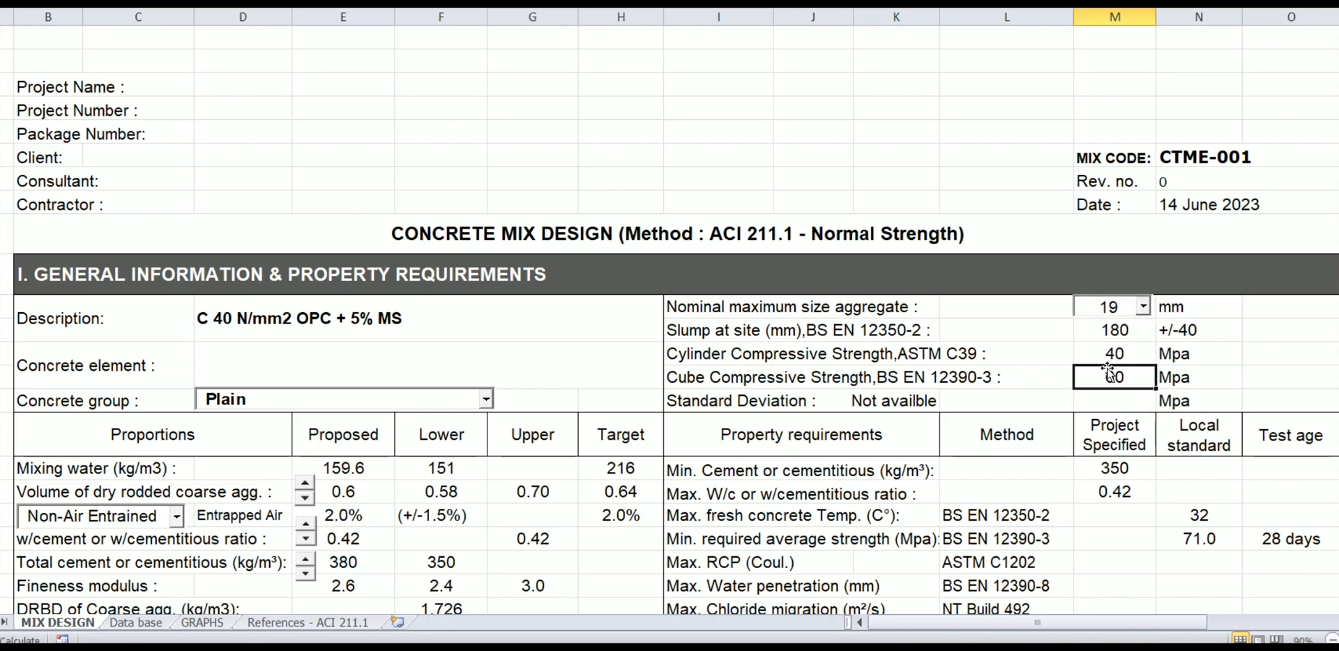
text(50)
key(Return)
click(675, 232)
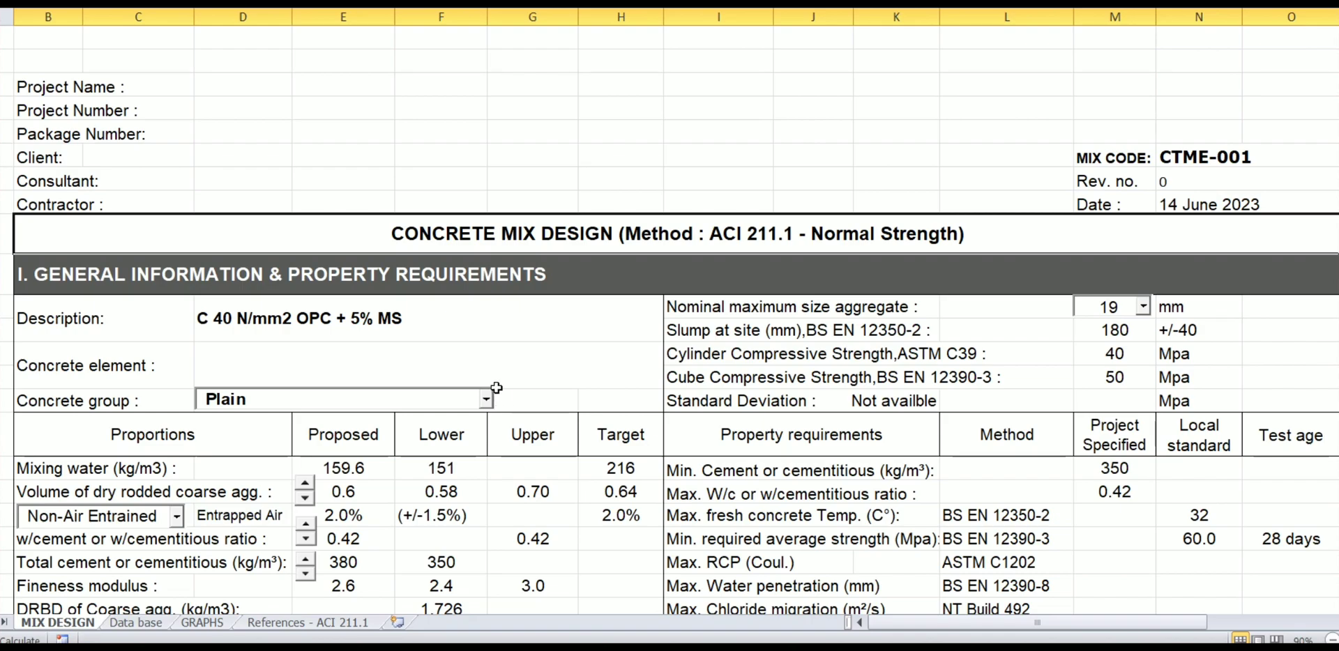
Switch the concrete group from Plain to Cast-in-place in the dropdown list
click(536, 360)
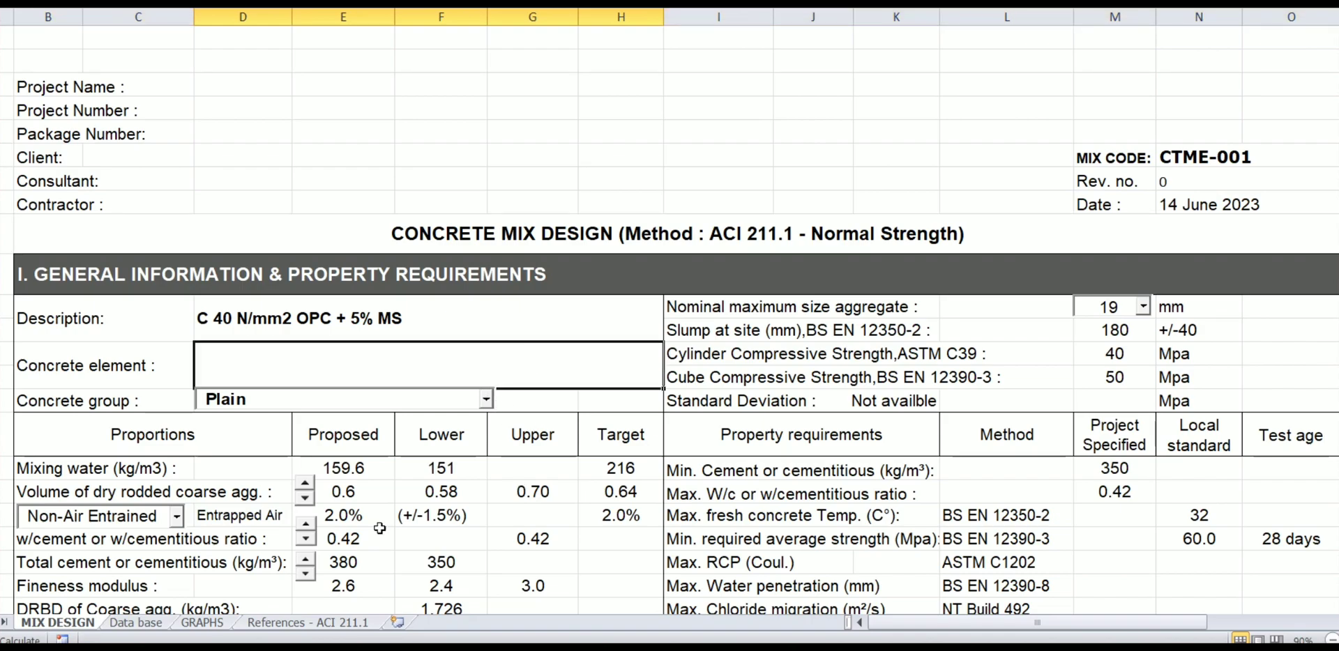
click(486, 404)
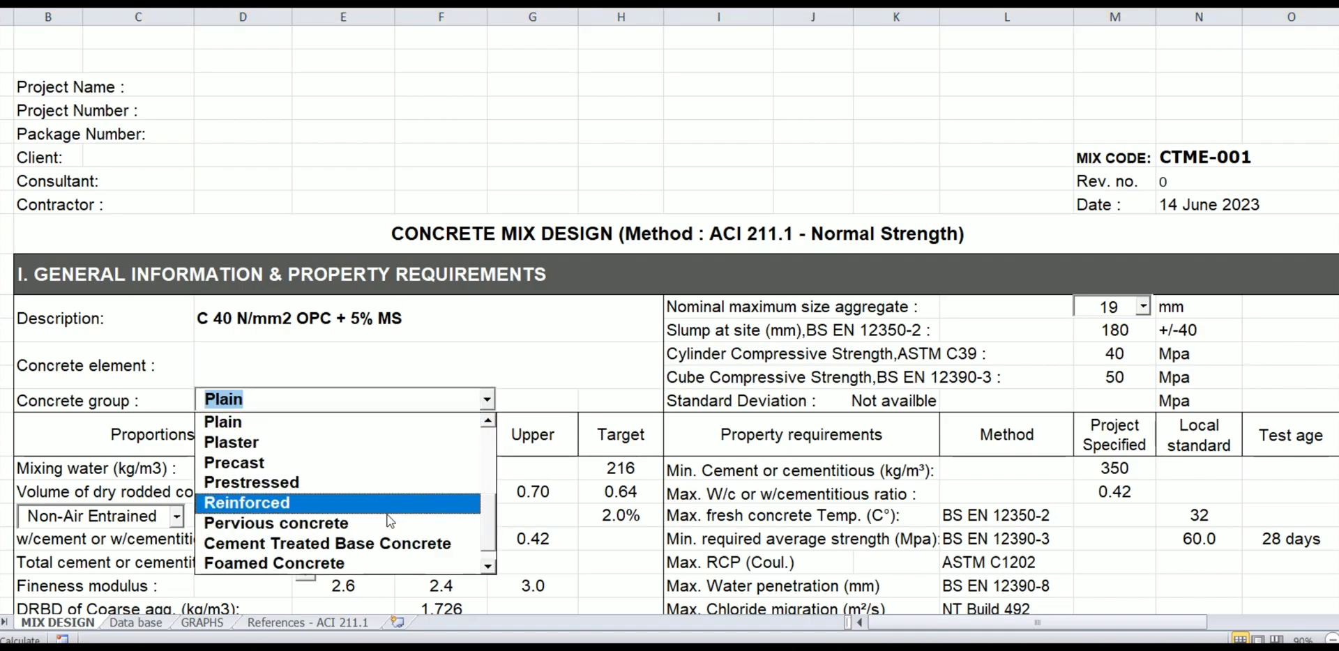
drag(488, 523, 488, 447)
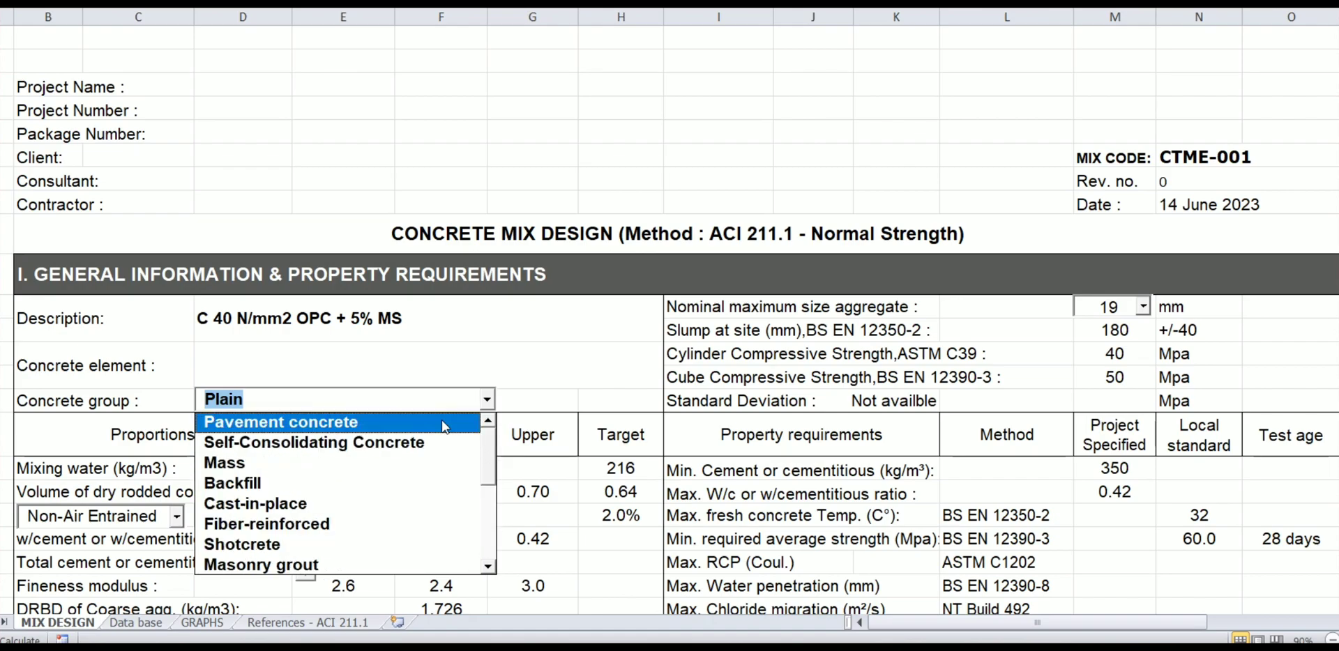
click(351, 503)
click(452, 330)
click(606, 399)
Review the durability requirements (350 minimum cementitious, 0.42 max w/c) and coarse aggregate volume limits
scroll(788, 464, down, 2)
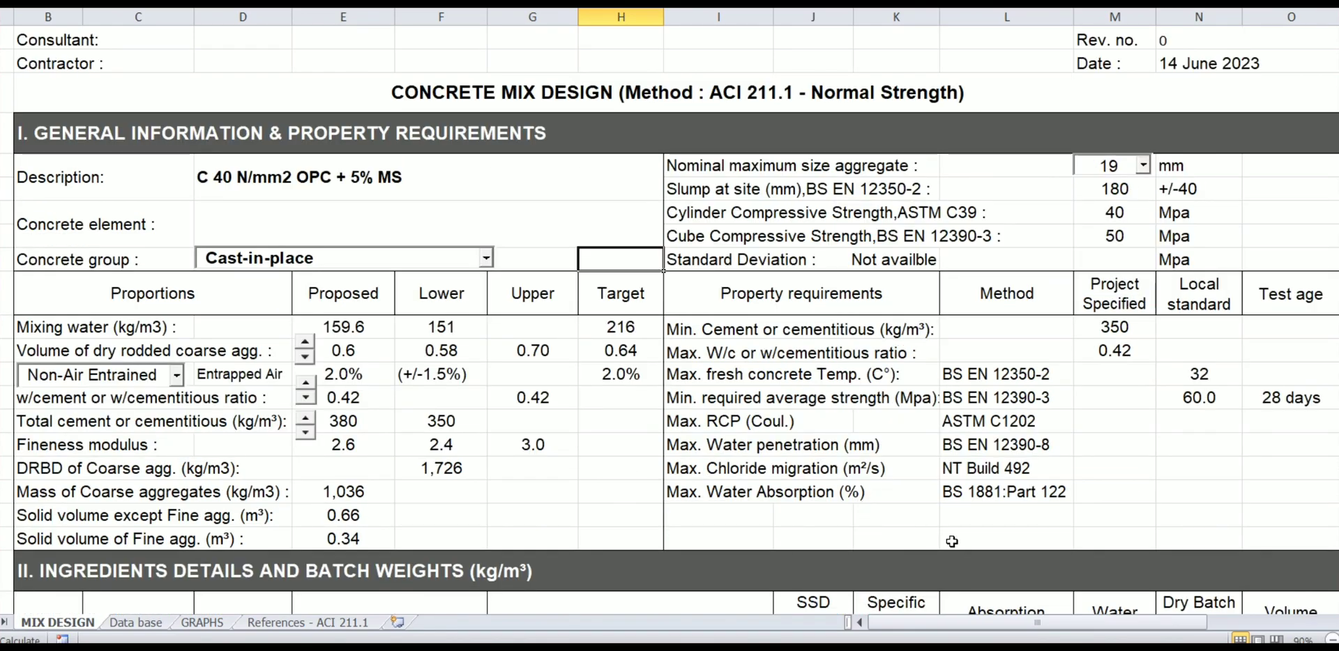
drag(1151, 492, 1137, 375)
click(1125, 326)
click(1121, 355)
click(1186, 468)
click(1197, 398)
click(1144, 488)
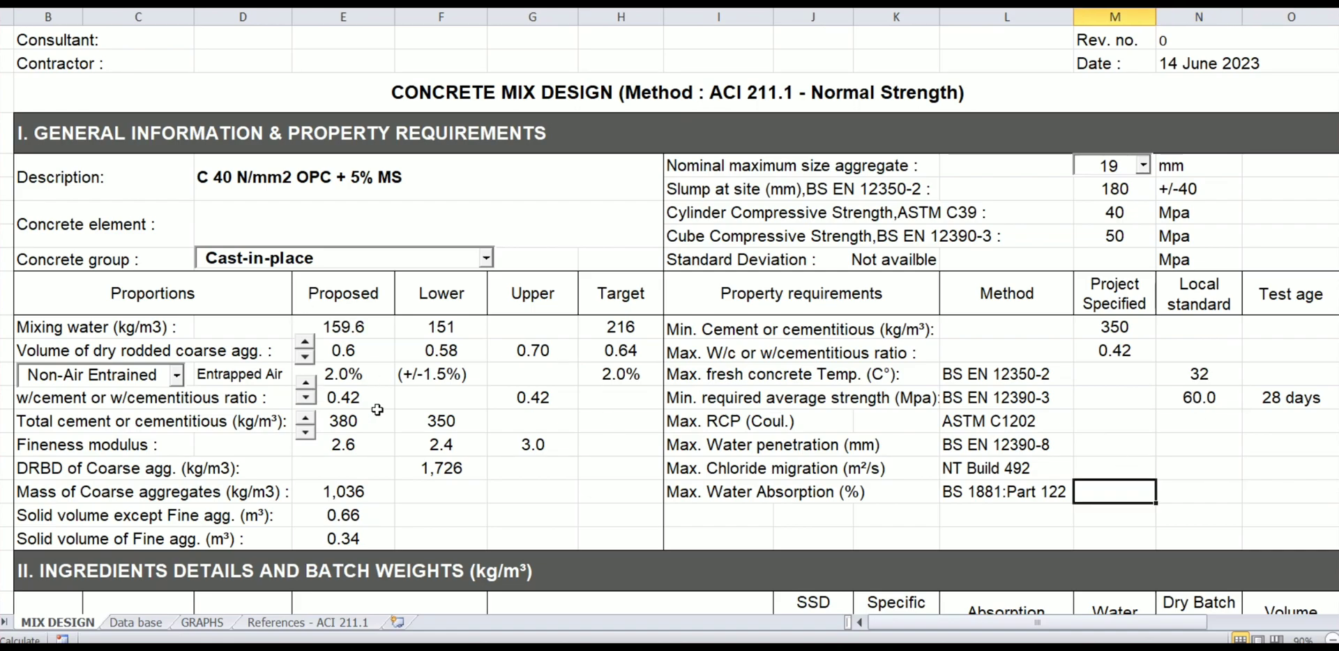
click(623, 351)
click(421, 351)
click(528, 351)
drag(591, 492, 530, 447)
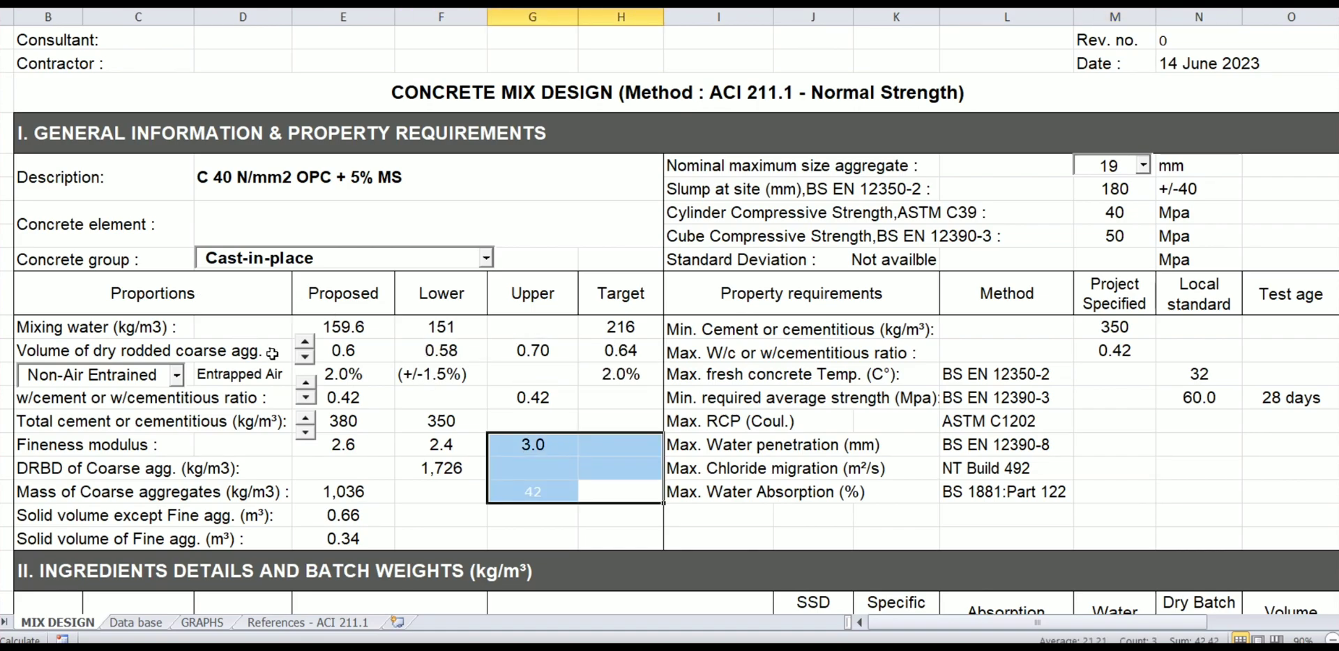
click(422, 493)
Lower total cementitious content from 380 to 360 kg/m3 with its spin button
click(355, 421)
click(304, 435)
click(305, 435)
click(305, 435)
click(305, 435)
click(497, 508)
click(609, 478)
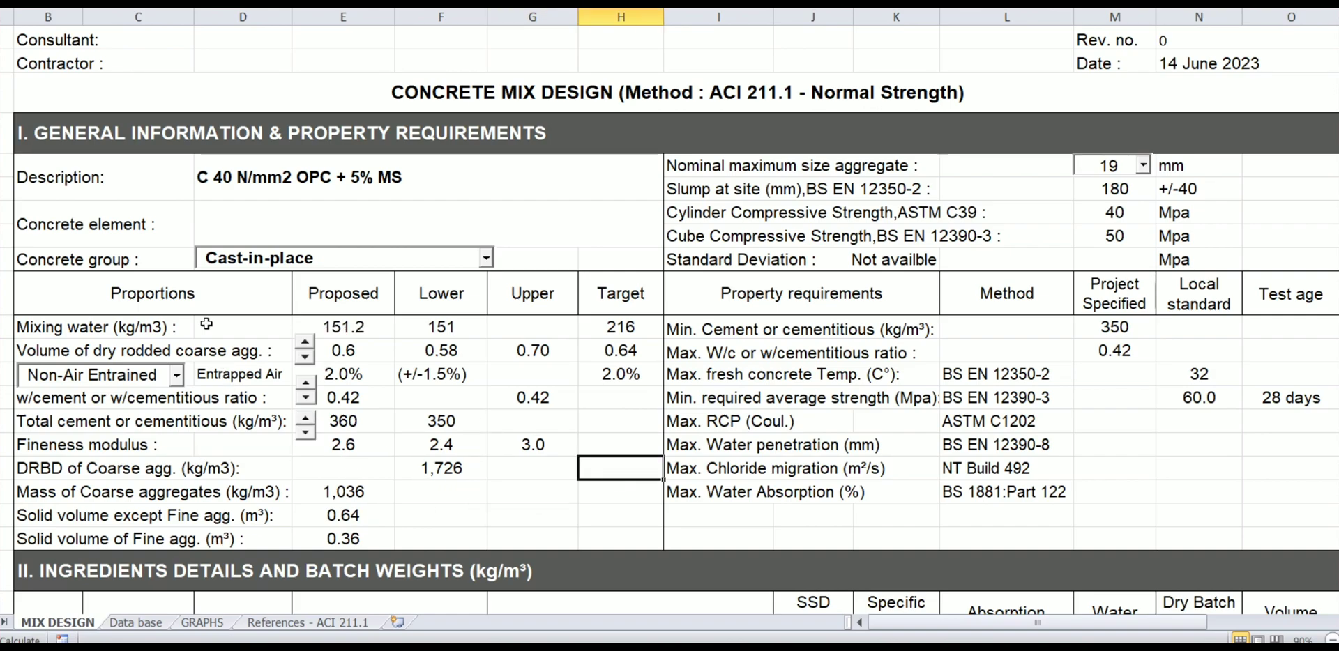
Raise the dry-rodded coarse aggregate volume from 0.60 to 0.64
click(317, 354)
ctrl+click(305, 338)
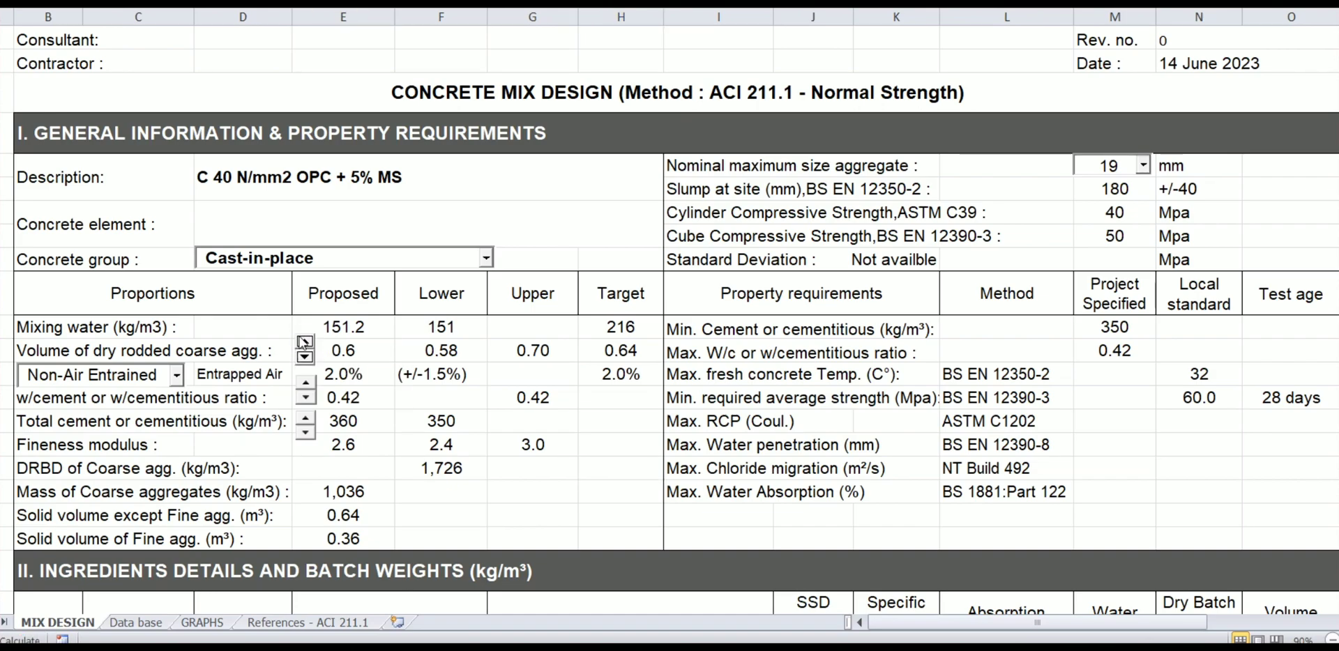
click(305, 341)
click(305, 342)
click(305, 342)
click(304, 342)
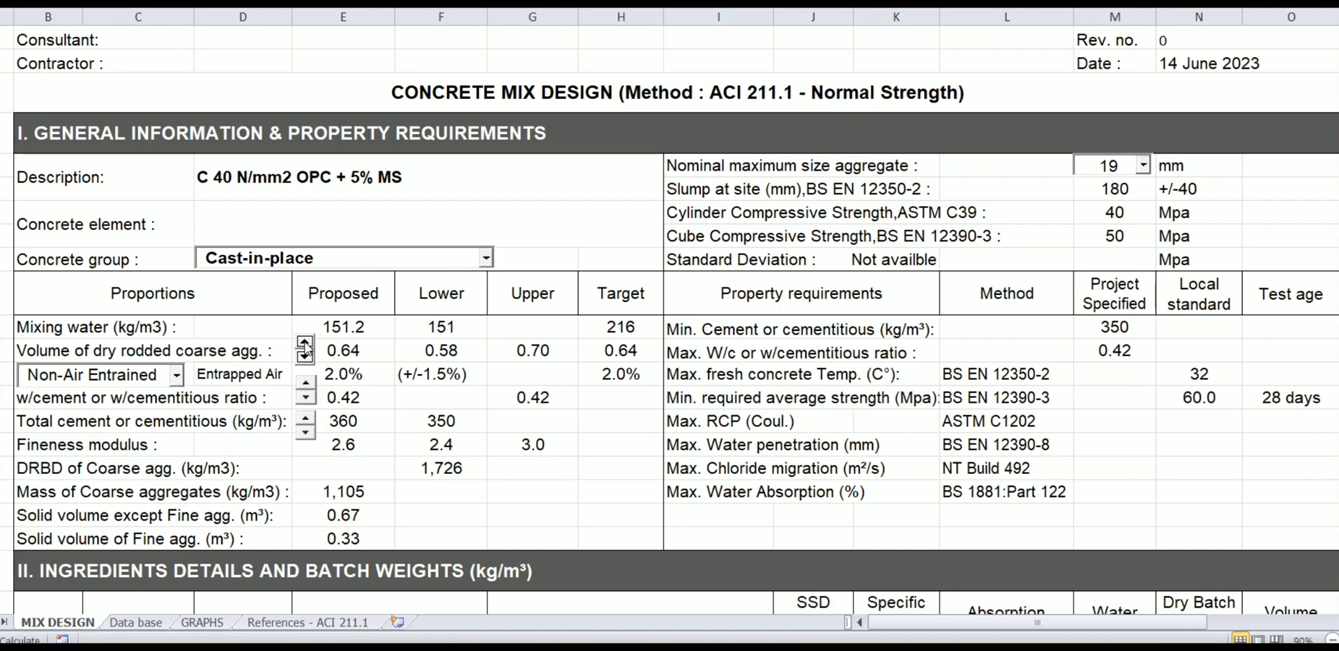
click(521, 439)
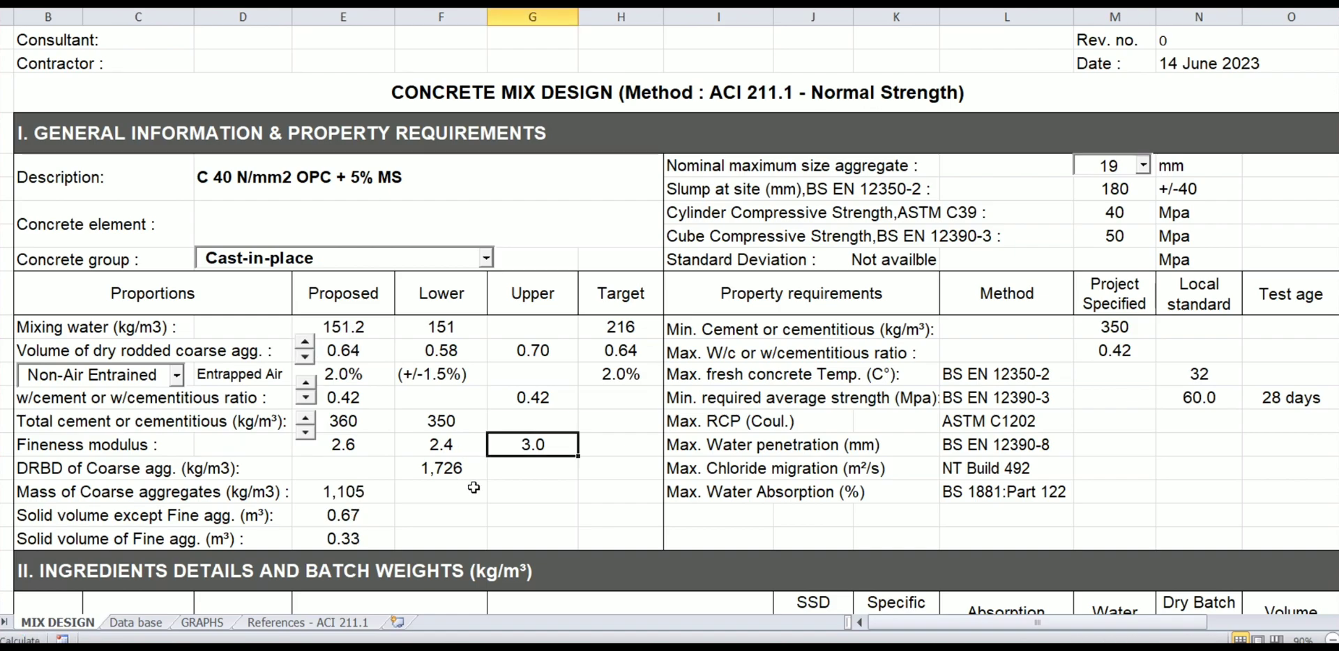
Set the Source 4 microsilica proportion to 5%, dropping OPC to 95%
key(Return)
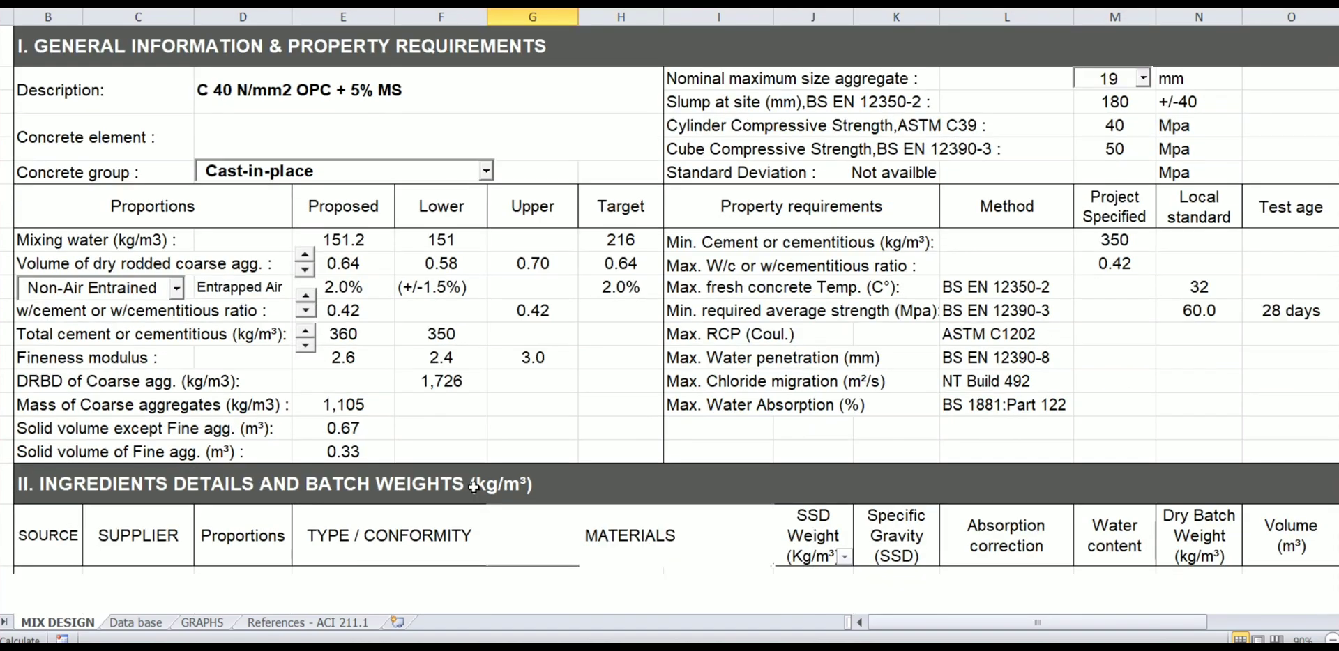
key(Down)
key(Down)
key(Down)
key(Down)
key(Down)
key(Down)
key(Down)
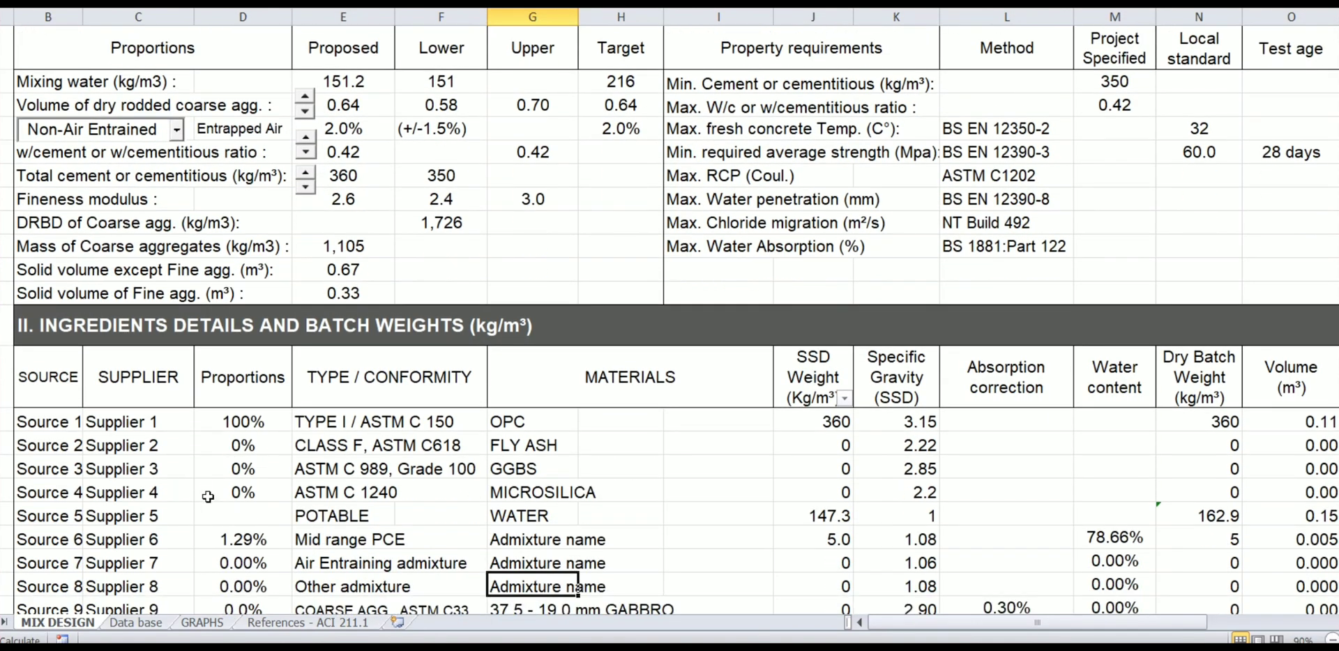
click(210, 494)
text(5)
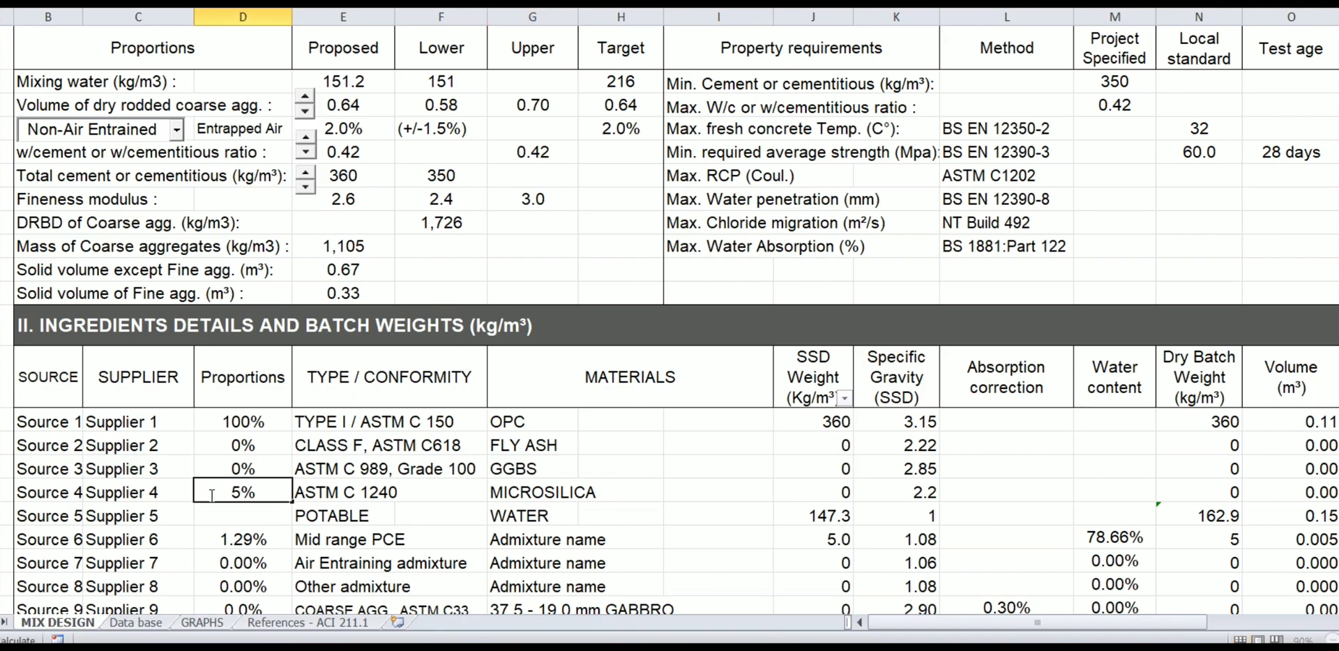
key(Return)
Review the admixture rows and SSD weights down to the 2,494 kg/m³ fresh density
key(Down)
key(Down)
key(Down)
key(Down)
key(Up)
key(Up)
key(Up)
key(Up)
key(Right)
key(Right)
key(Right)
key(Right)
key(Right)
key(Right)
key(Right)
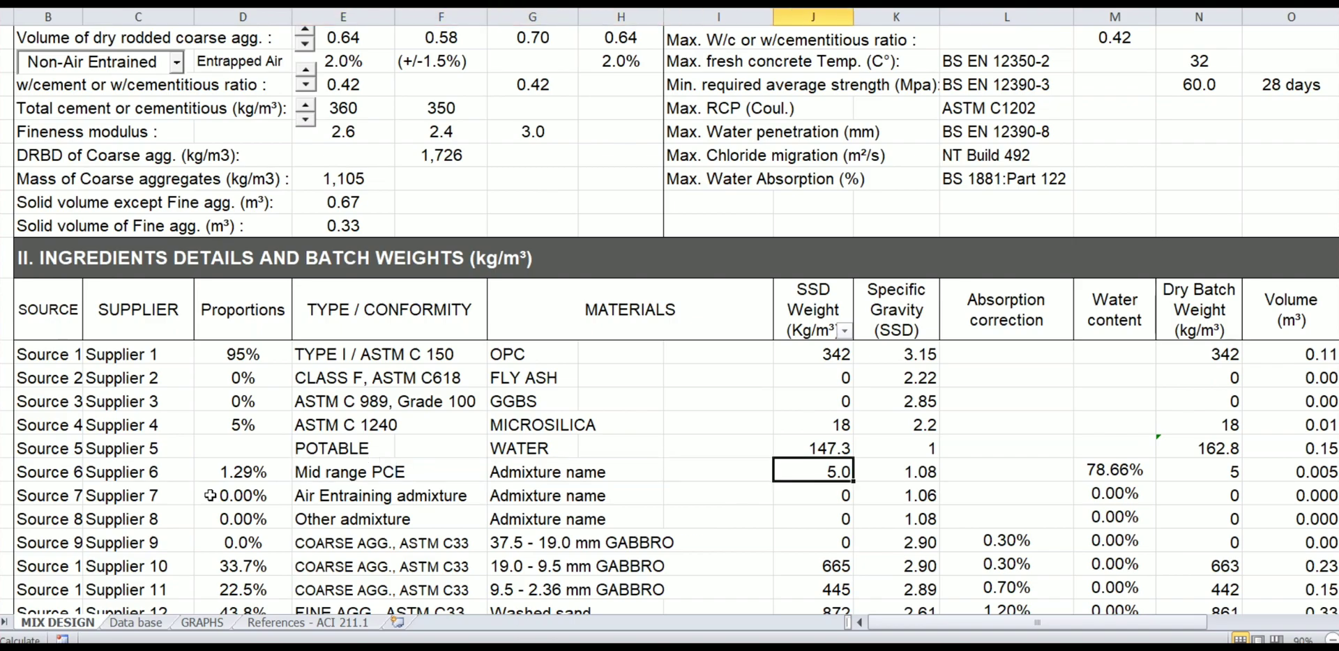
key(Left)
key(Down)
key(Down)
key(Down)
key(Down)
key(Down)
key(Down)
key(Down)
key(Down)
key(Down)
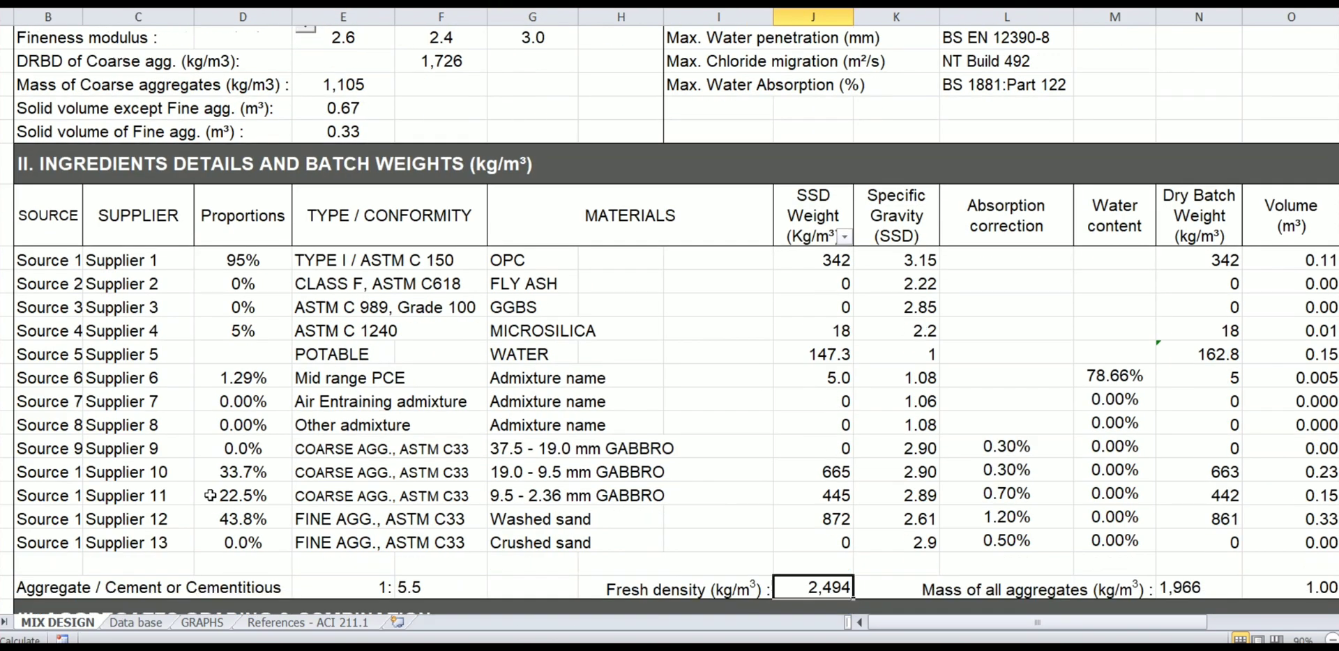
key(Up)
key(Down)
key(Down)
key(Down)
key(Down)
key(Down)
key(Down)
key(Down)
key(Down)
key(Down)
key(Down)
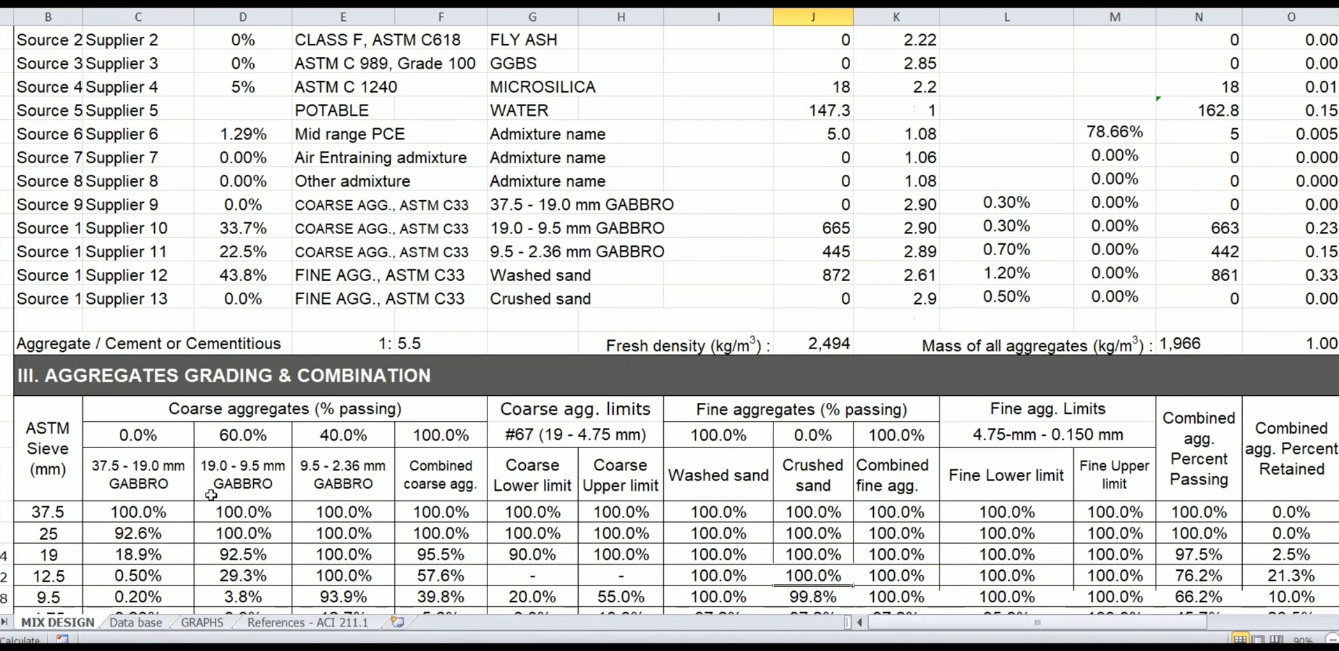
Select (100 mm) Pump placement, giving 55-57% mortar volume and 25-40% fine sand limits
click(227, 485)
key(Down)
key(Down)
key(Down)
key(Down)
key(Down)
key(Down)
key(Down)
key(Down)
key(Down)
key(Down)
key(Down)
key(Down)
key(Down)
key(Down)
key(Down)
key(Down)
key(Down)
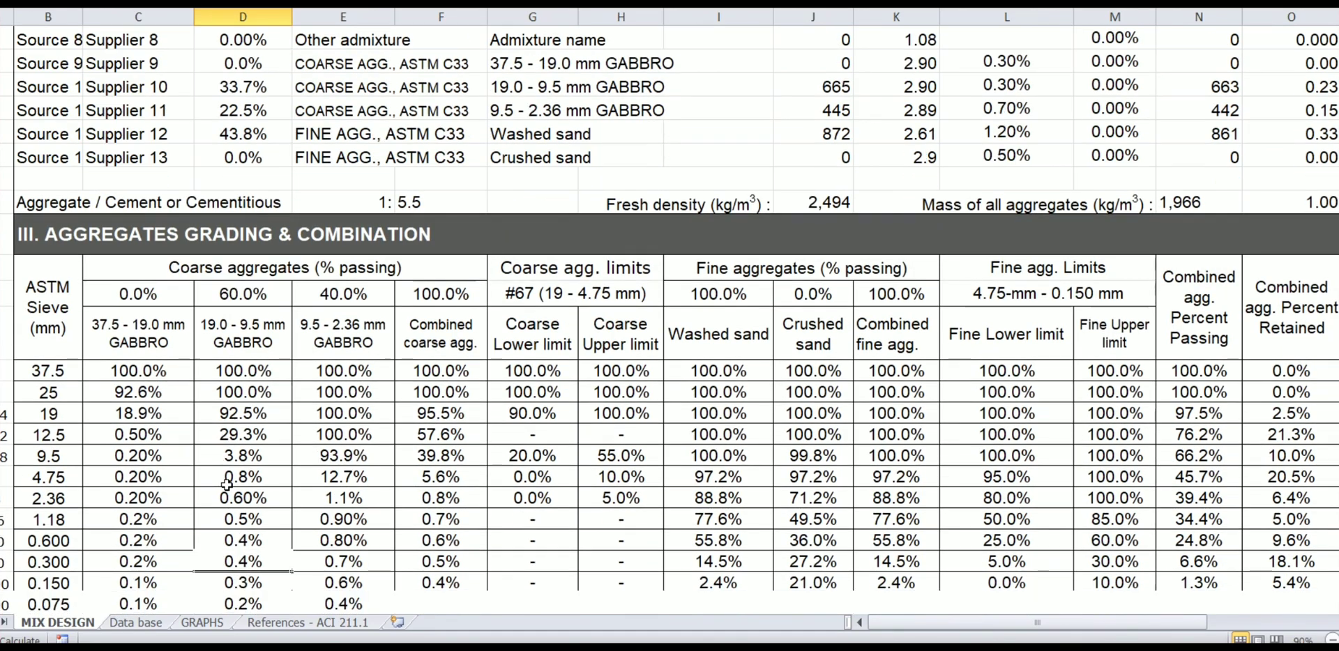
key(Down)
key(Down)
key(Down)
key(Down)
key(Down)
key(Down)
key(Down)
key(Down)
key(Down)
key(Down)
key(Down)
key(Down)
key(Down)
key(Down)
key(Down)
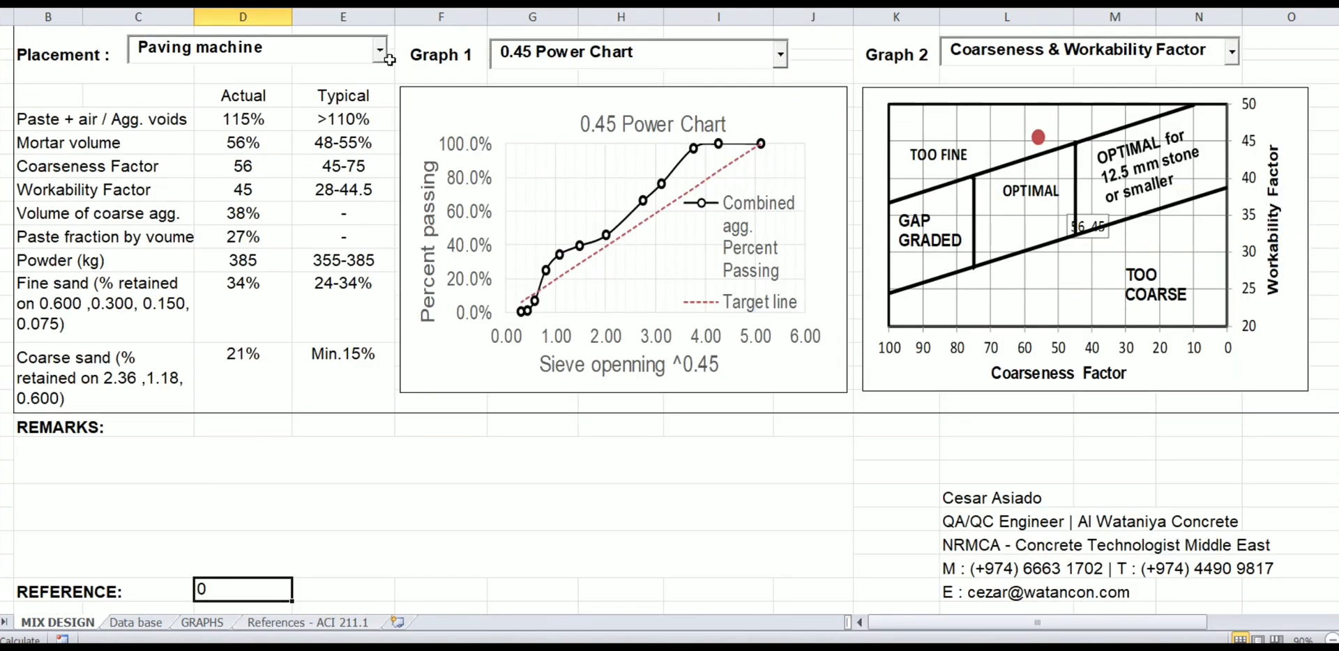
click(383, 59)
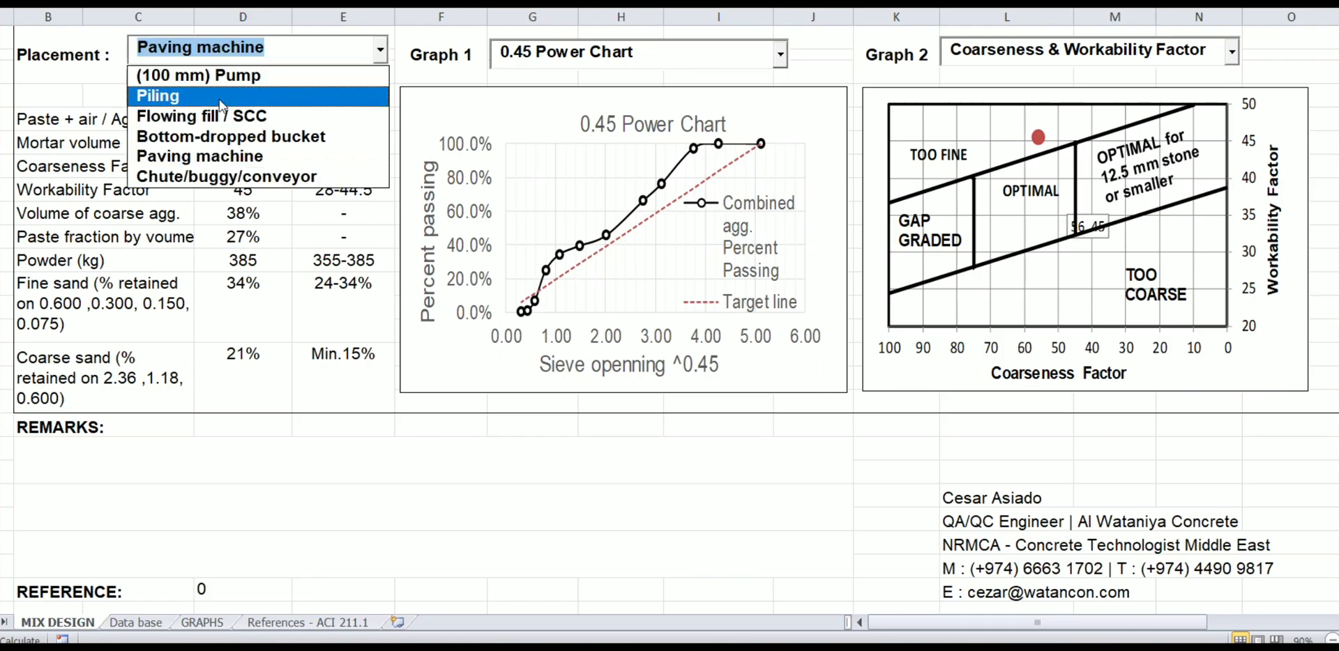
click(256, 85)
click(367, 183)
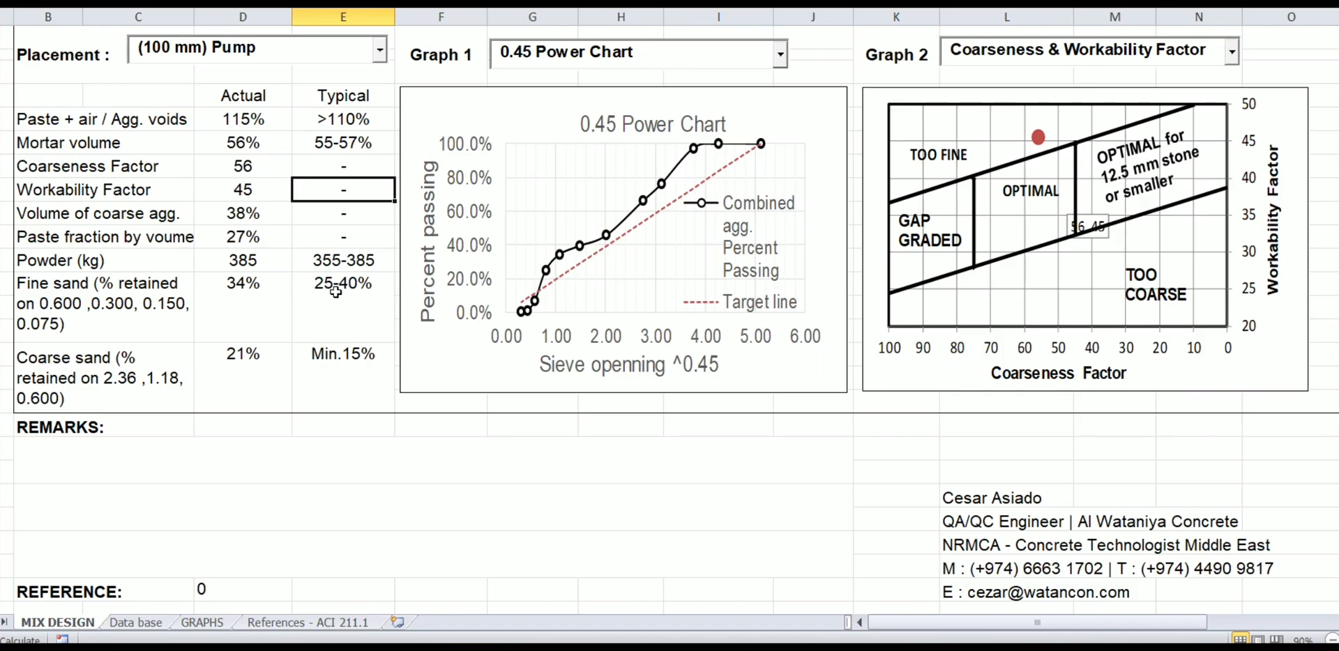
Display Pumpability in Graph 1 and the Tarantula Curve in Graph 2
click(781, 53)
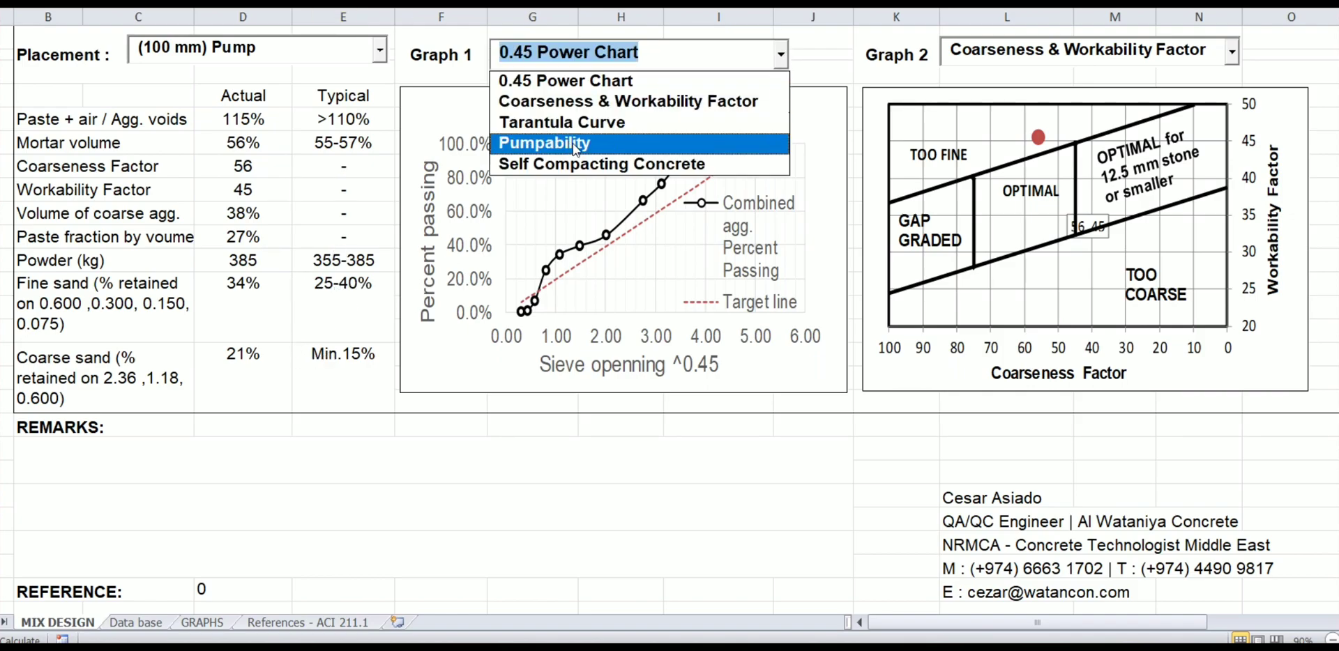
click(577, 145)
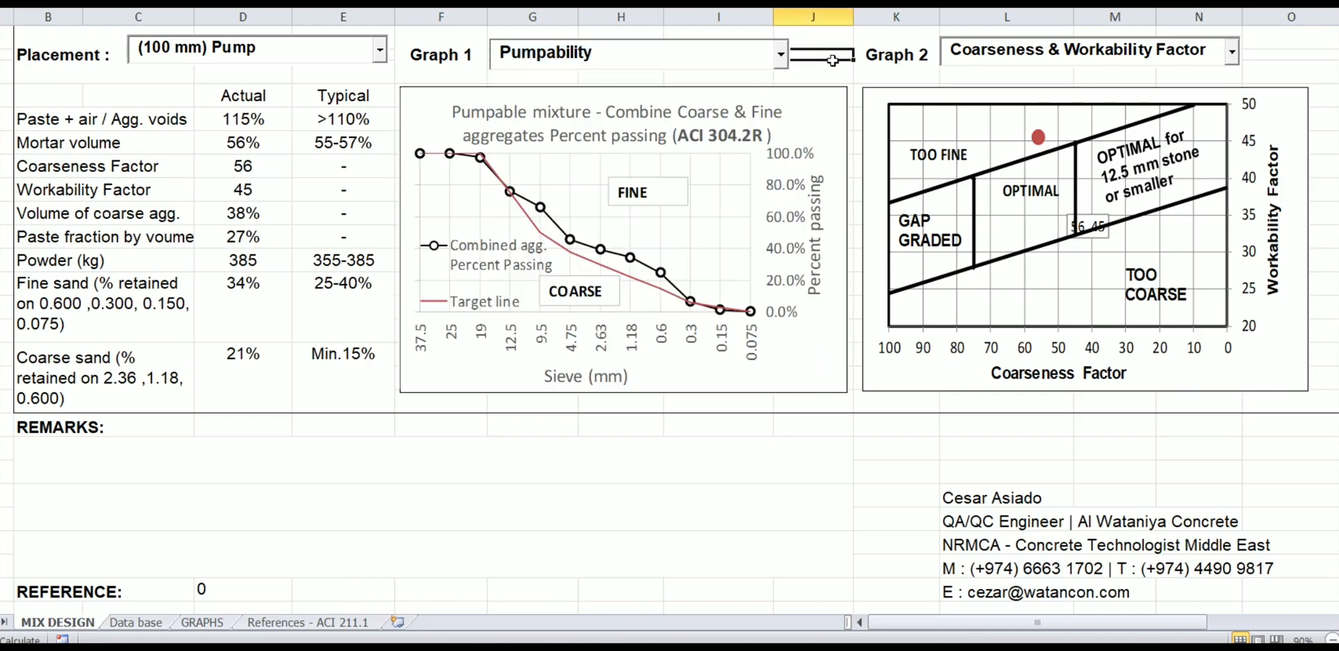
click(1232, 54)
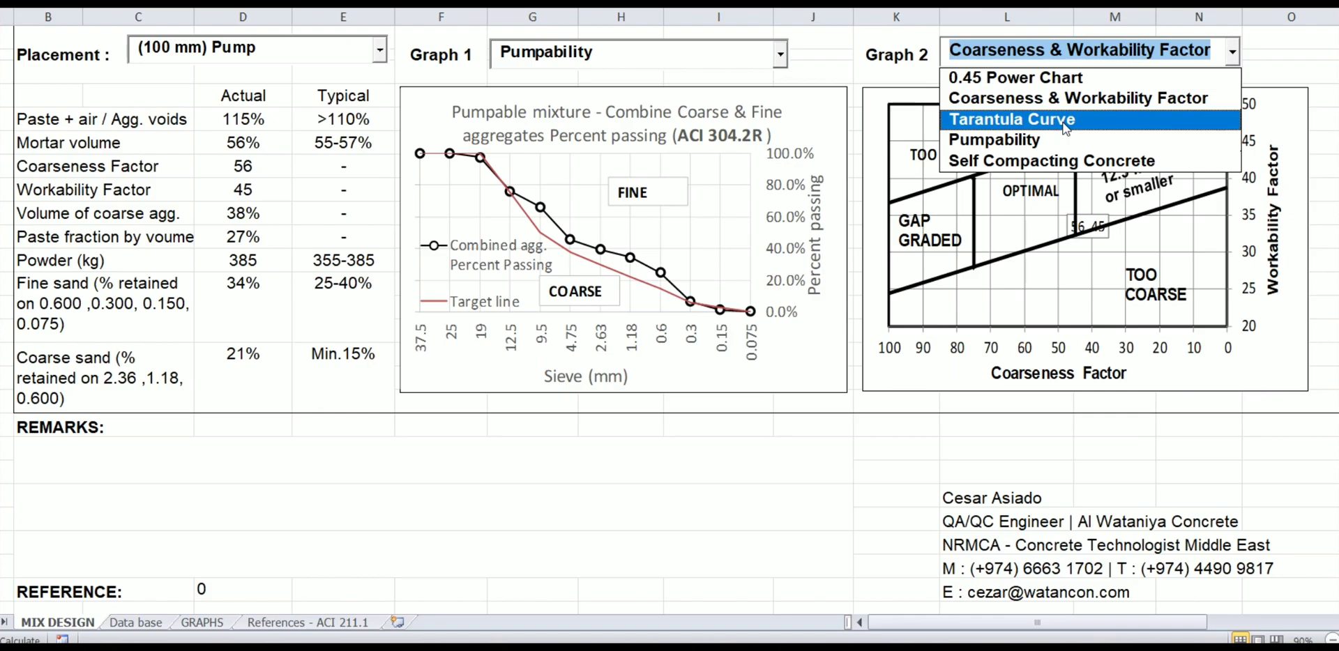
click(1065, 126)
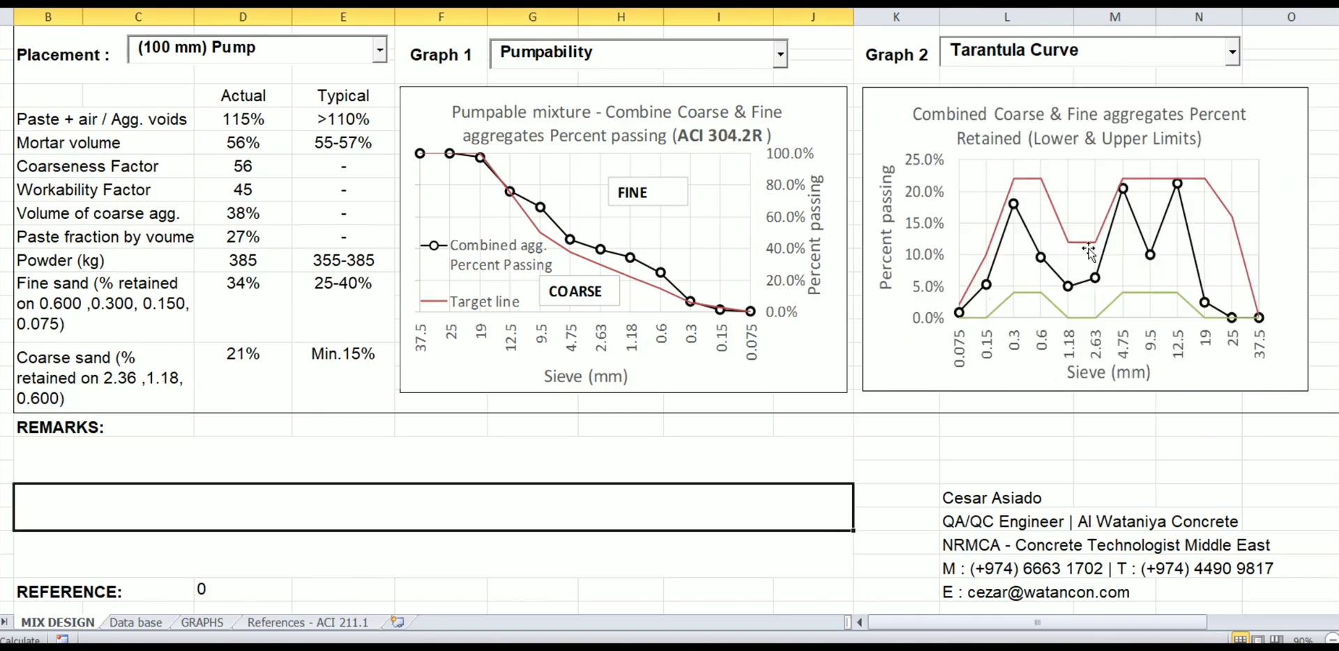
click(1152, 223)
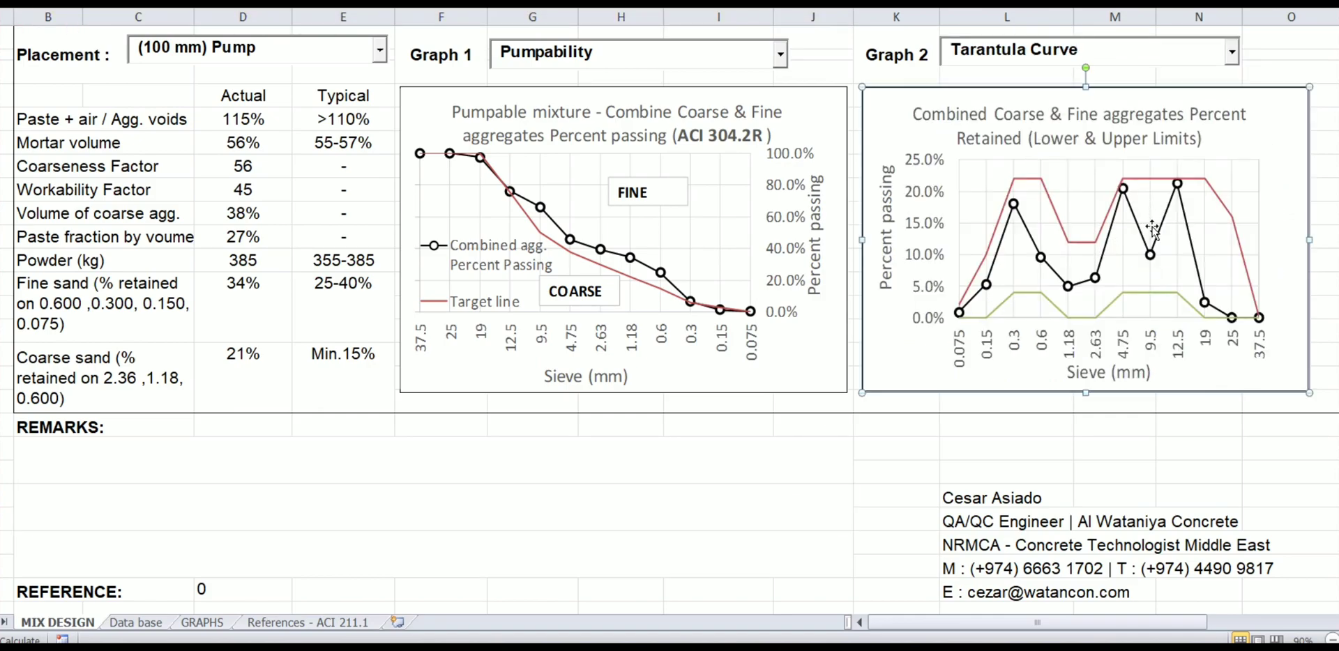
click(744, 497)
key(Up)
key(Up)
key(Up)
key(Up)
key(Up)
key(Up)
key(Up)
key(Up)
key(Up)
key(Up)
key(Up)
key(Up)
key(Up)
key(Up)
key(Up)
key(Up)
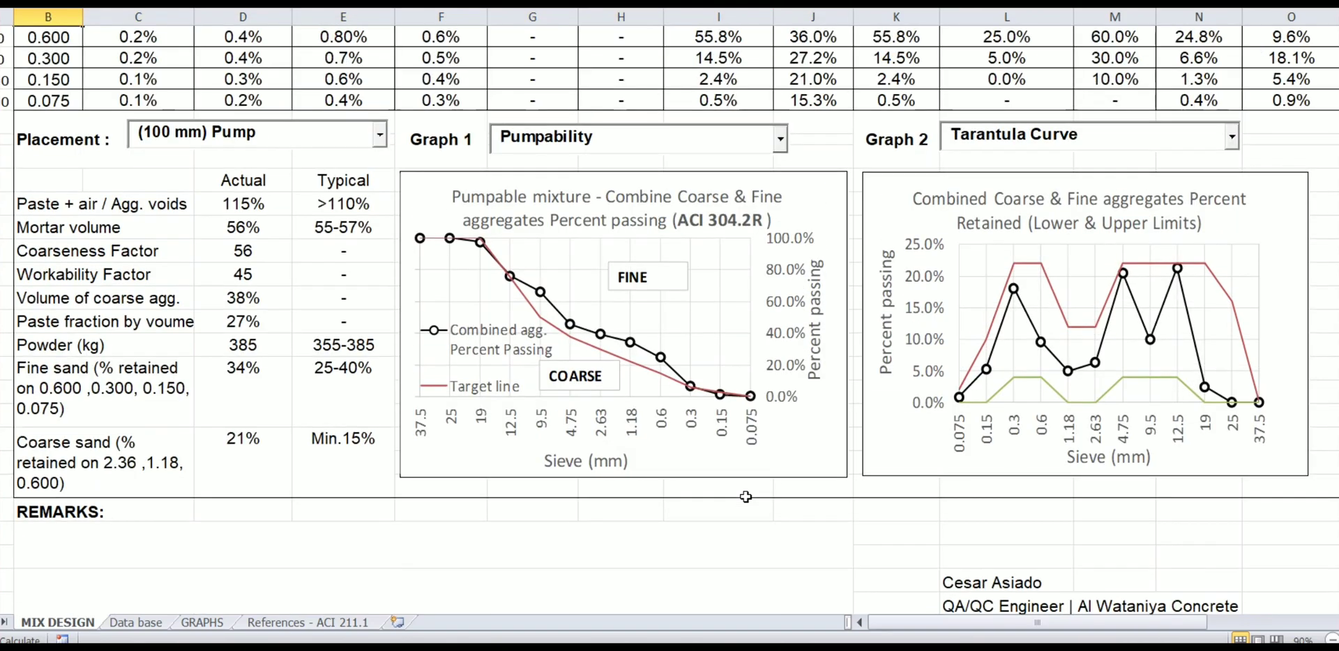
key(Up)
key(Up)
key(Up)
key(Up)
key(Up)
key(Up)
key(Up)
key(Up)
key(Up)
key(Up)
key(Up)
key(Up)
key(Up)
key(Up)
key(Up)
key(Up)
key(Up)
key(Up)
key(Up)
key(Up)
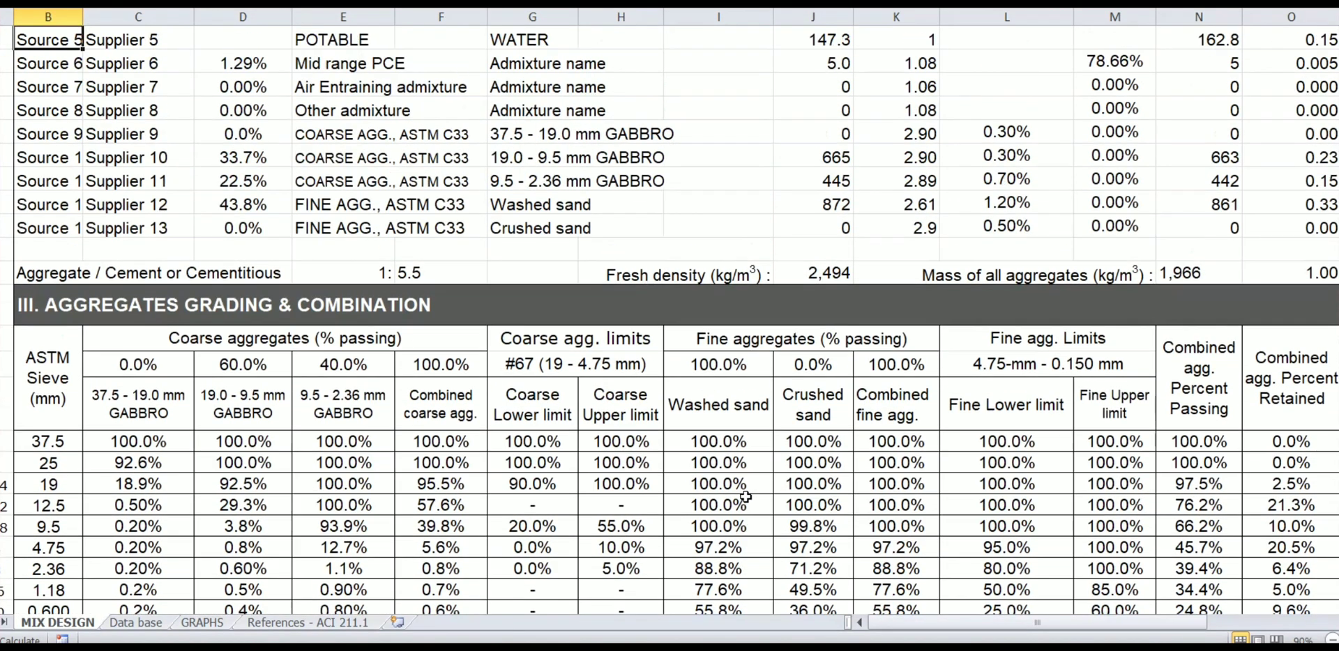
key(Up)
key(Up)
key(Up)
key(Up)
key(Up)
key(Up)
key(Up)
key(Up)
key(Up)
key(Up)
key(Up)
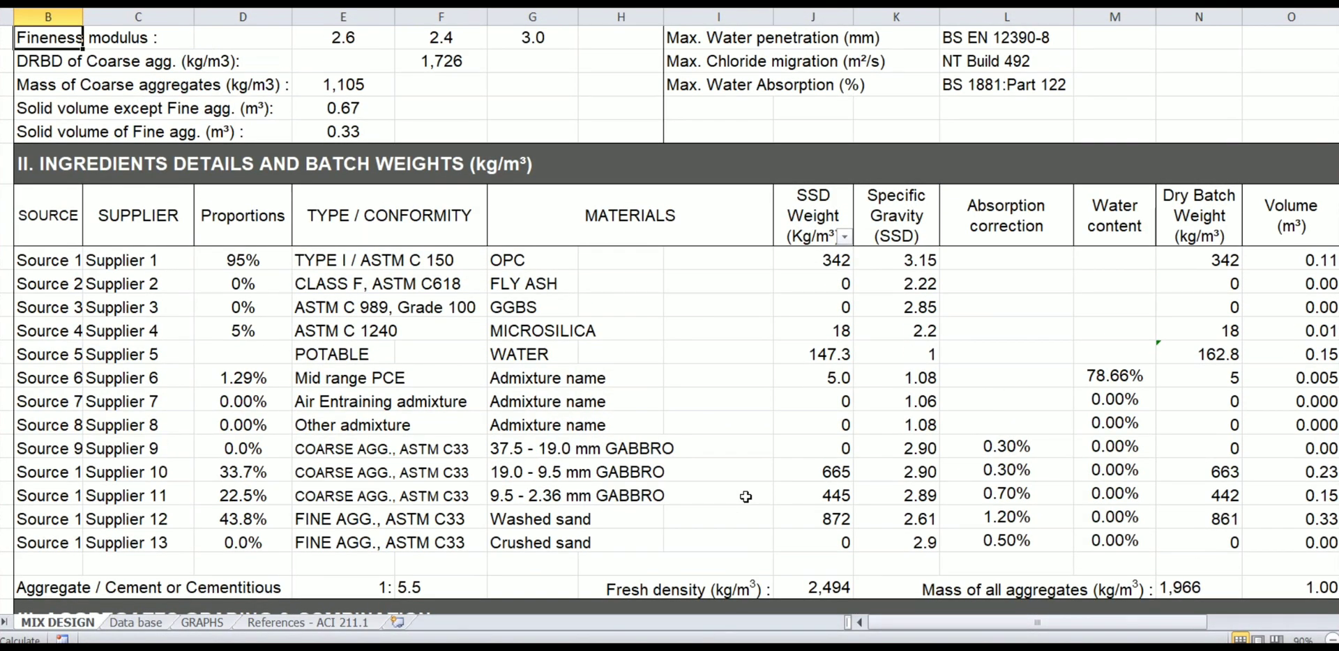
Enter 59% for 19.0-9.5 mm gabbro and 41% for 9.5-2.36 mm gabbro
key(Down)
key(Down)
key(Down)
key(Down)
key(Down)
key(Down)
key(Down)
key(Down)
key(Down)
key(Down)
key(Down)
key(Down)
key(Down)
key(Down)
key(Down)
key(Down)
key(Down)
key(Down)
key(Down)
key(Down)
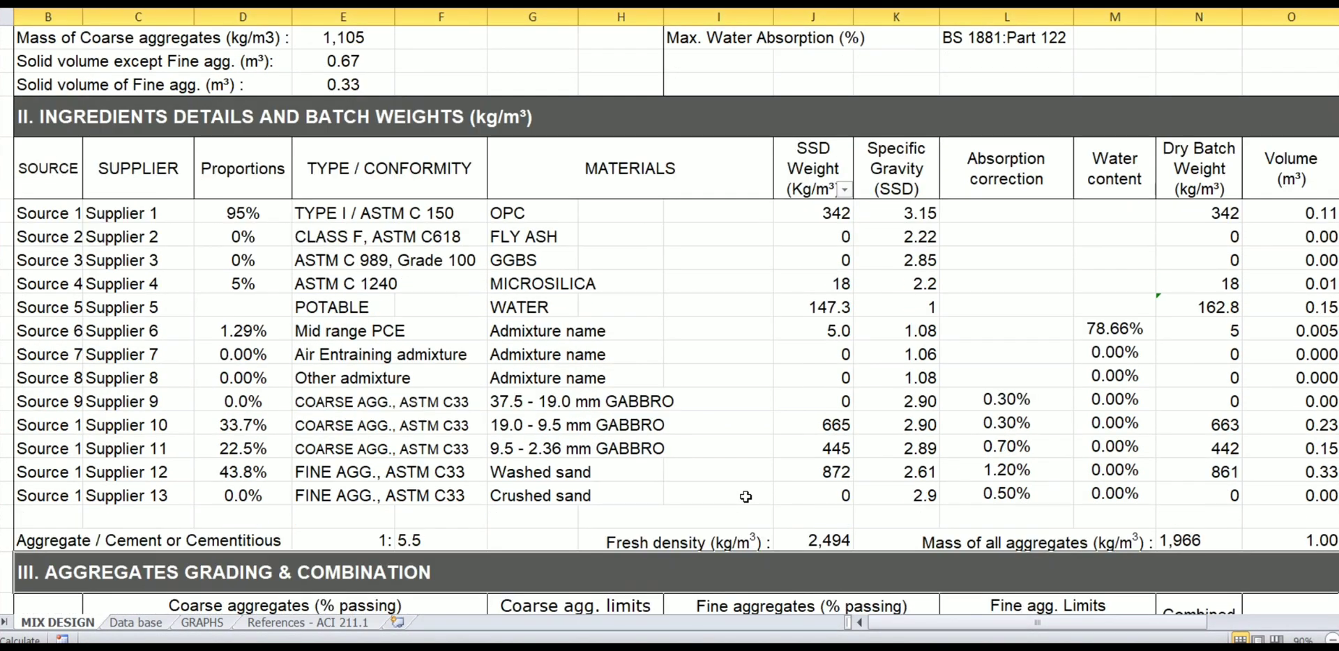
key(Down)
key(Down)
key(Down)
key(Down)
key(Down)
key(Down)
key(Down)
key(Down)
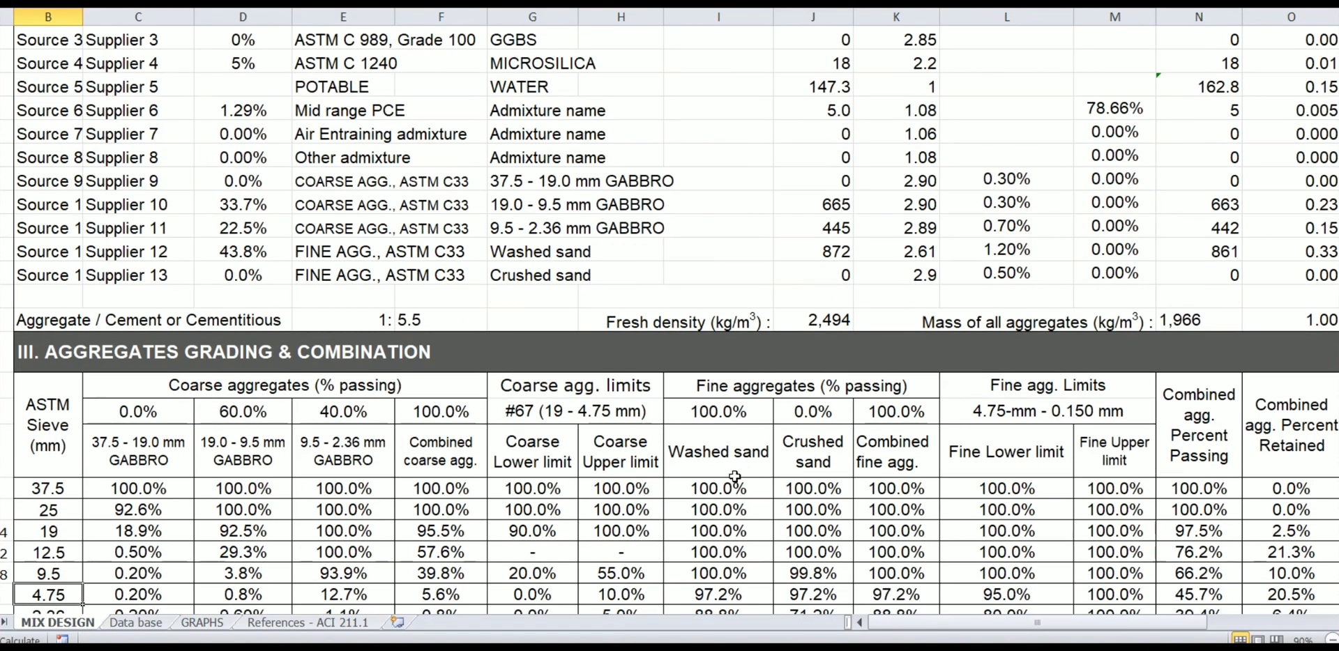
click(248, 414)
text(59)
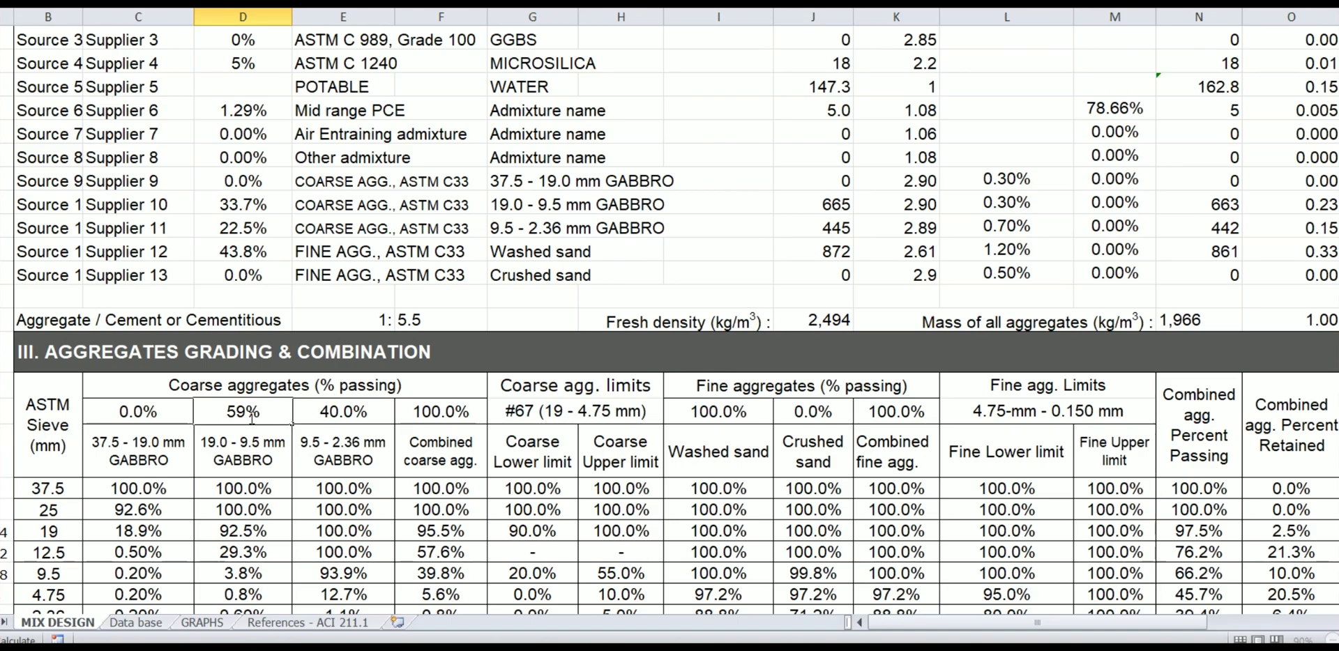
key(Tab)
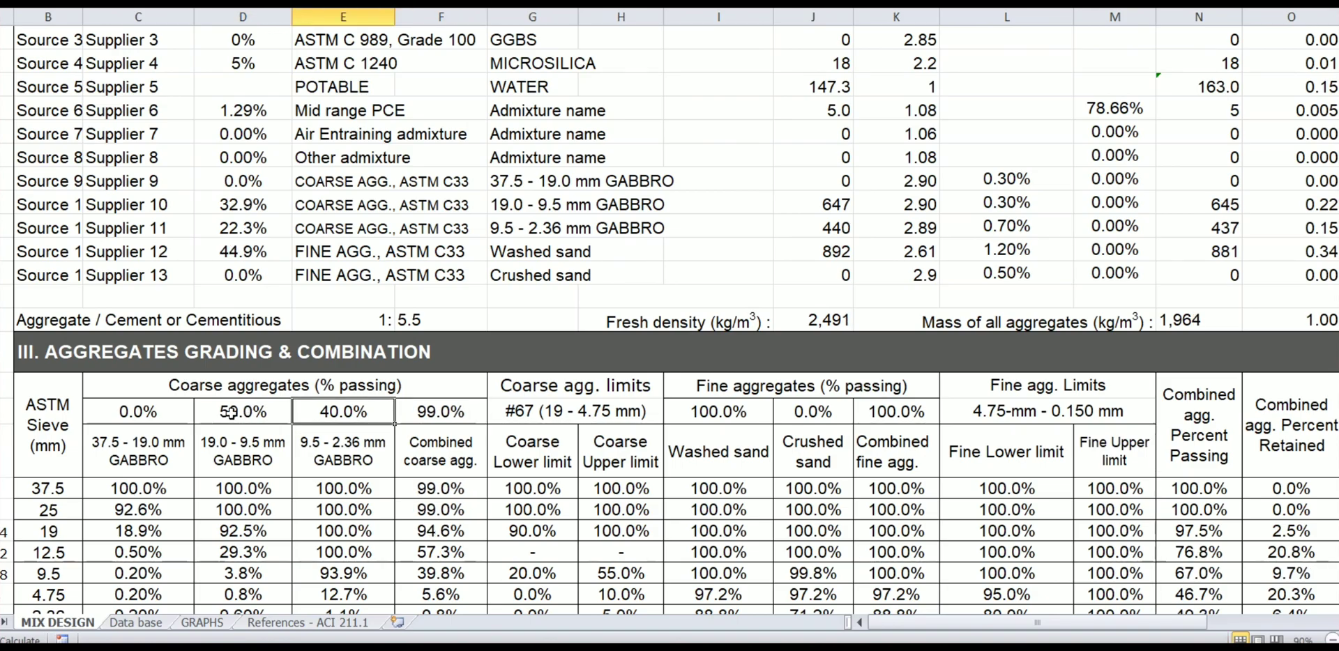
text(41)
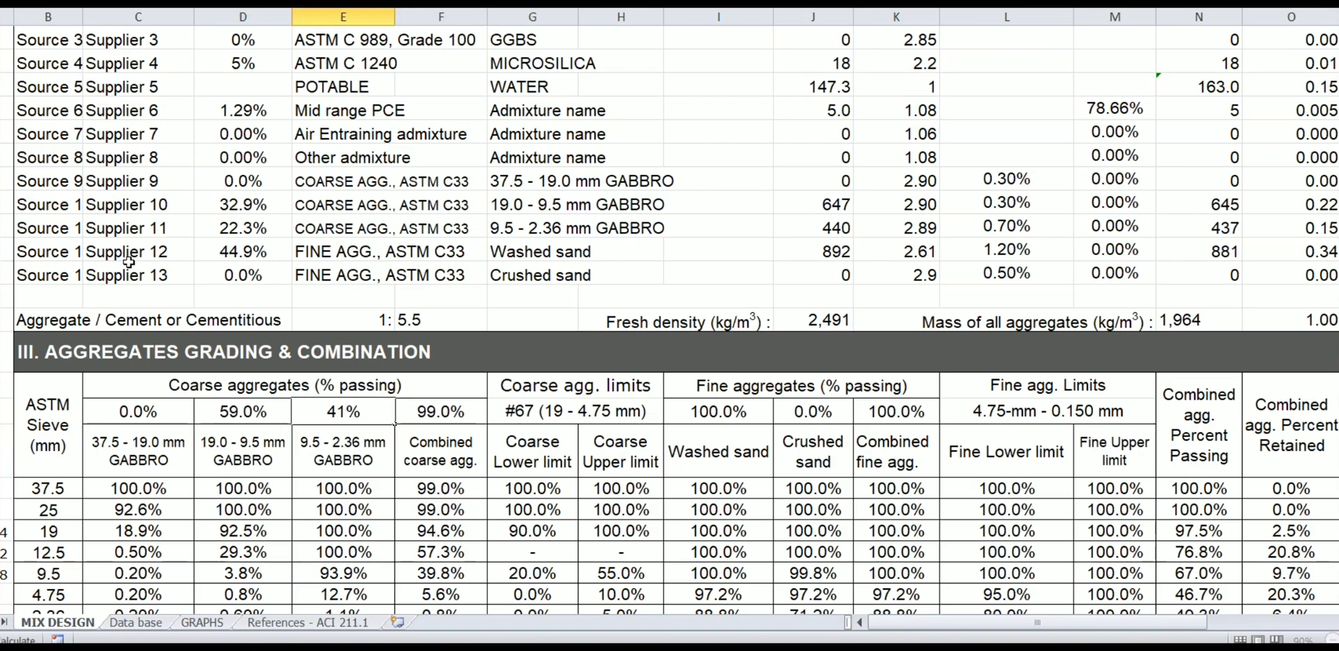
key(Return)
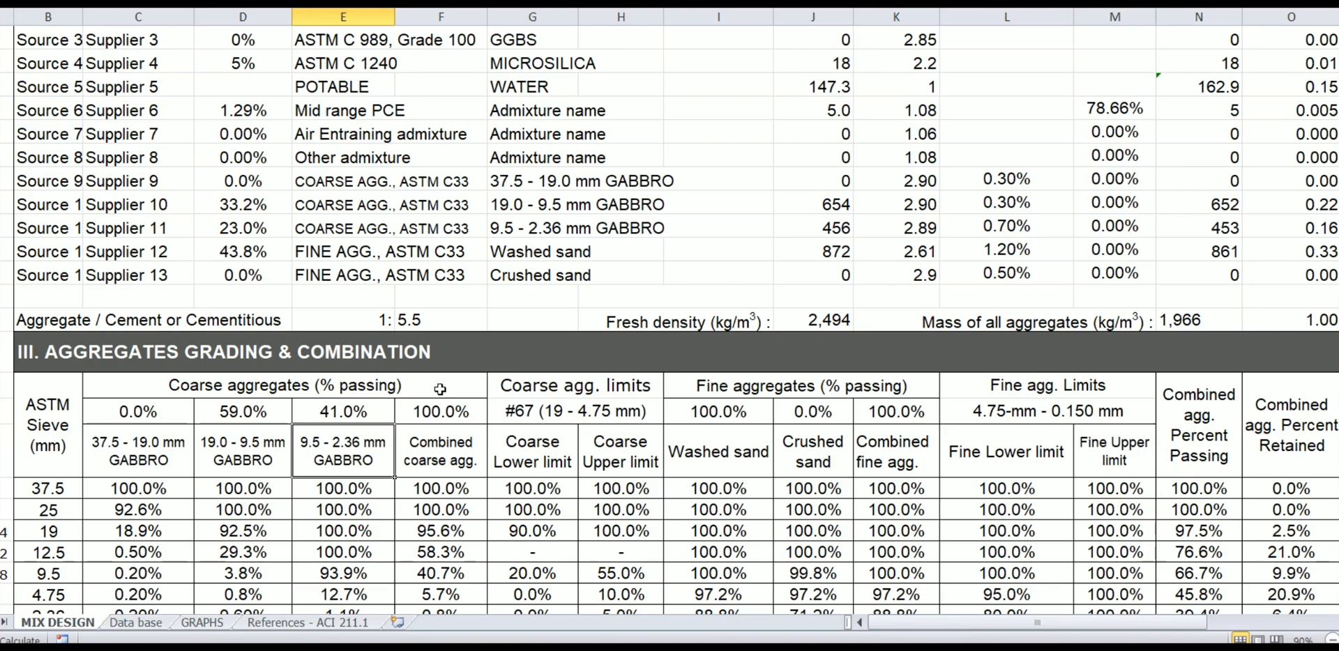
click(440, 412)
scroll(439, 411, down, 1)
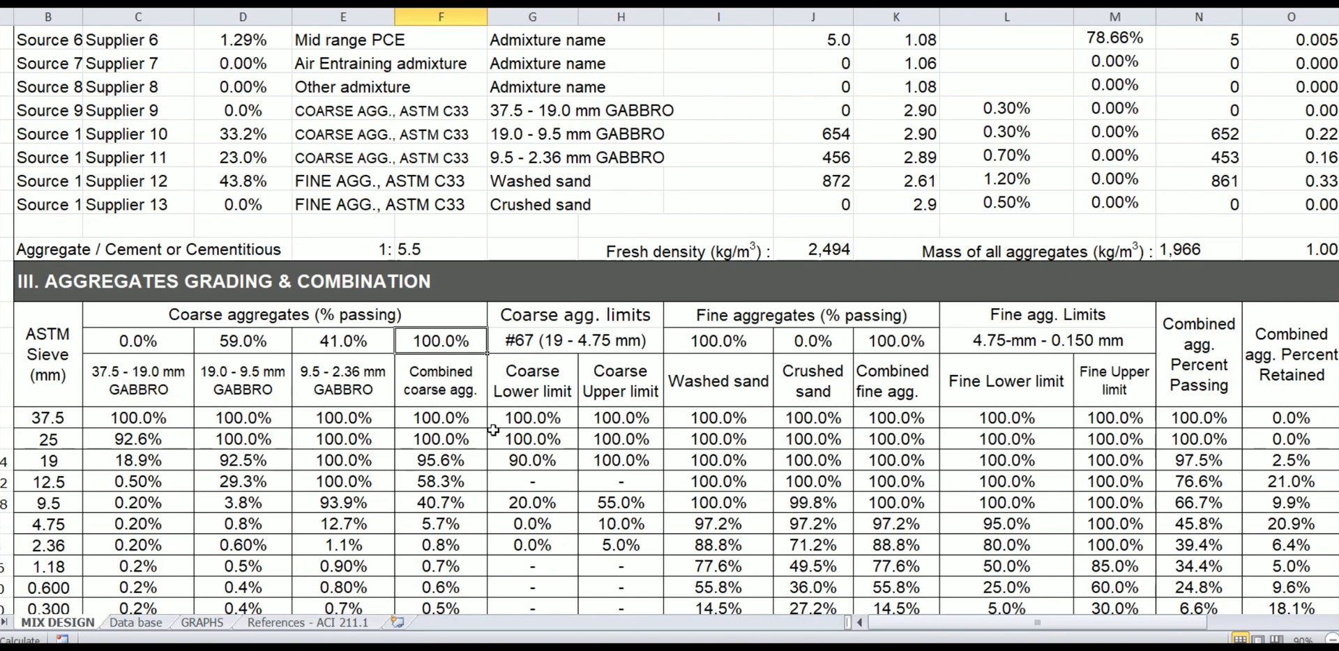
scroll(493, 430, down, 2)
click(621, 467)
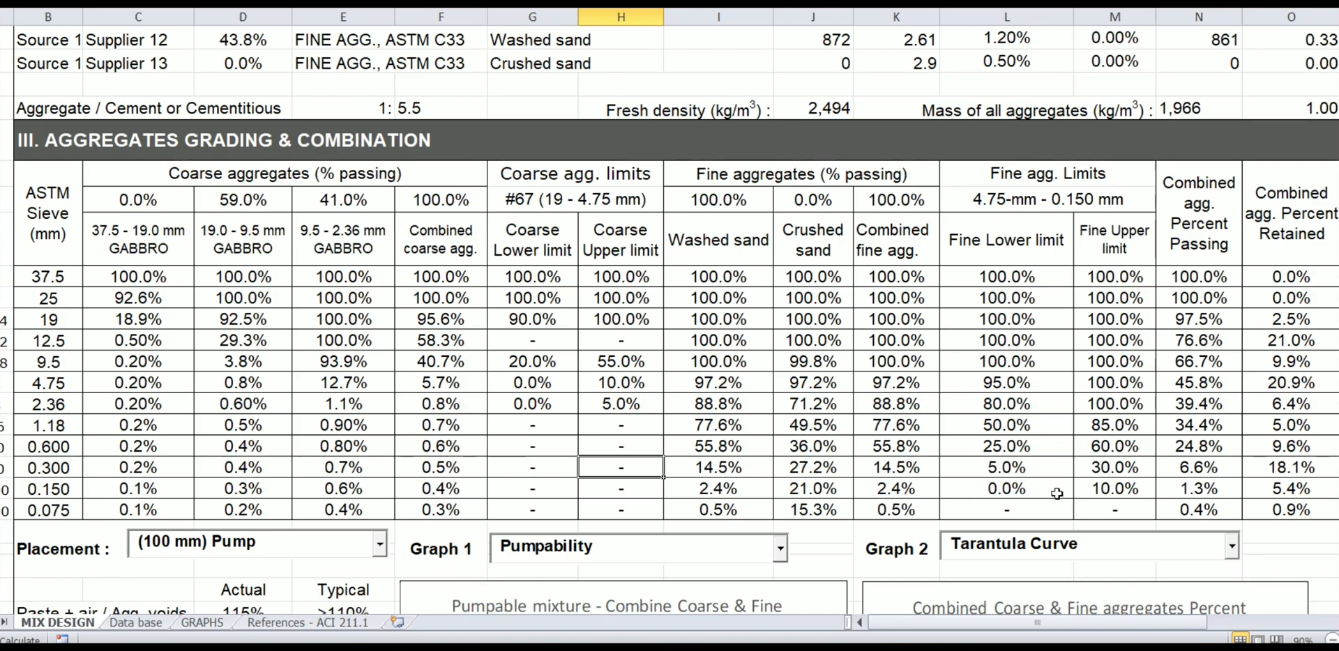
scroll(952, 402, down, 4)
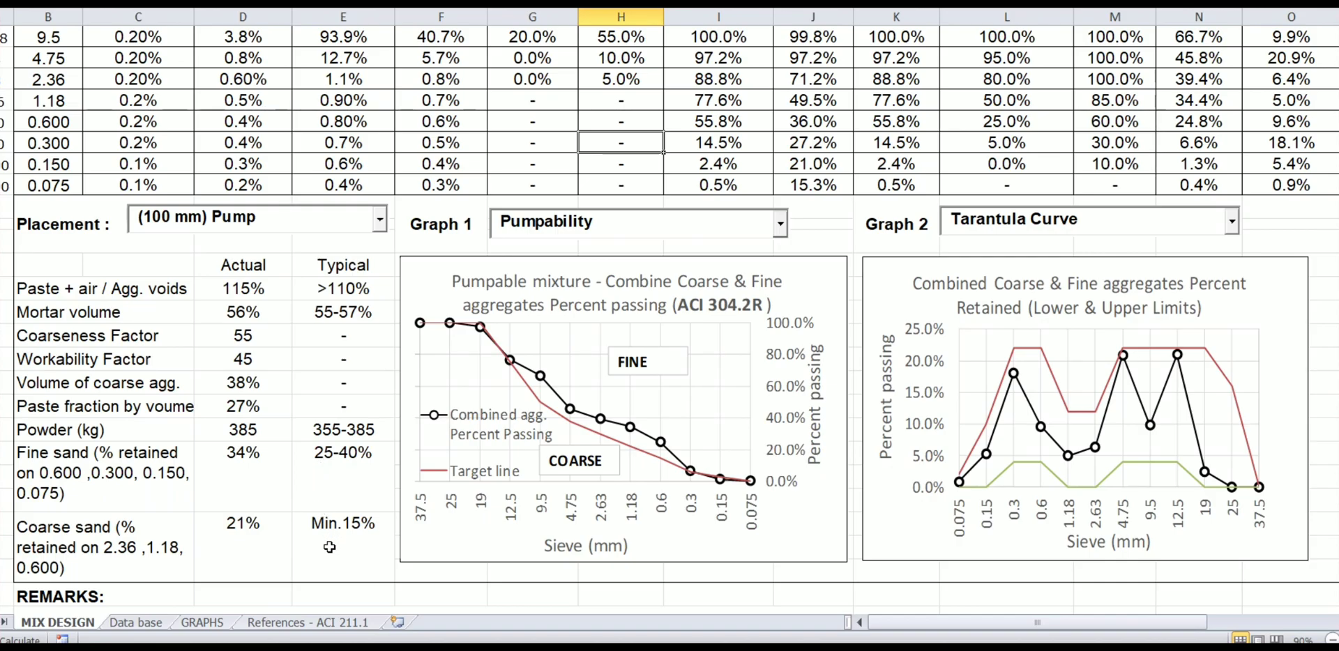
scroll(329, 547, up, 5)
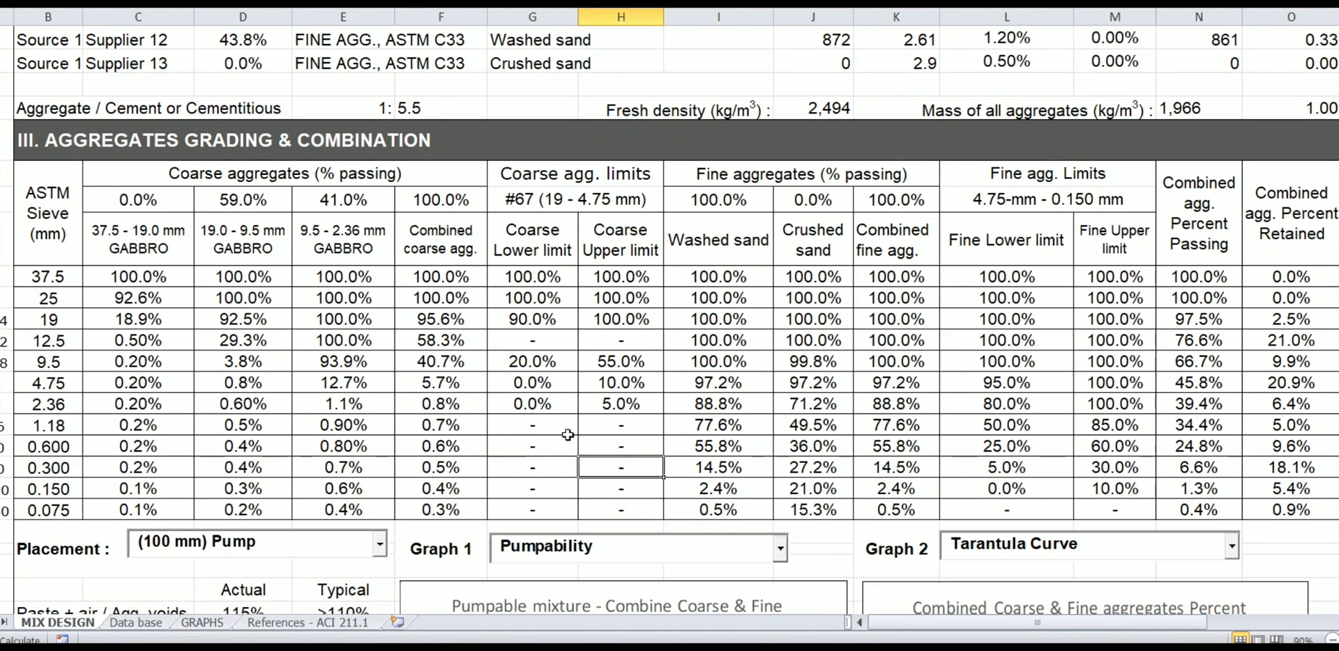
scroll(592, 360, up, 5)
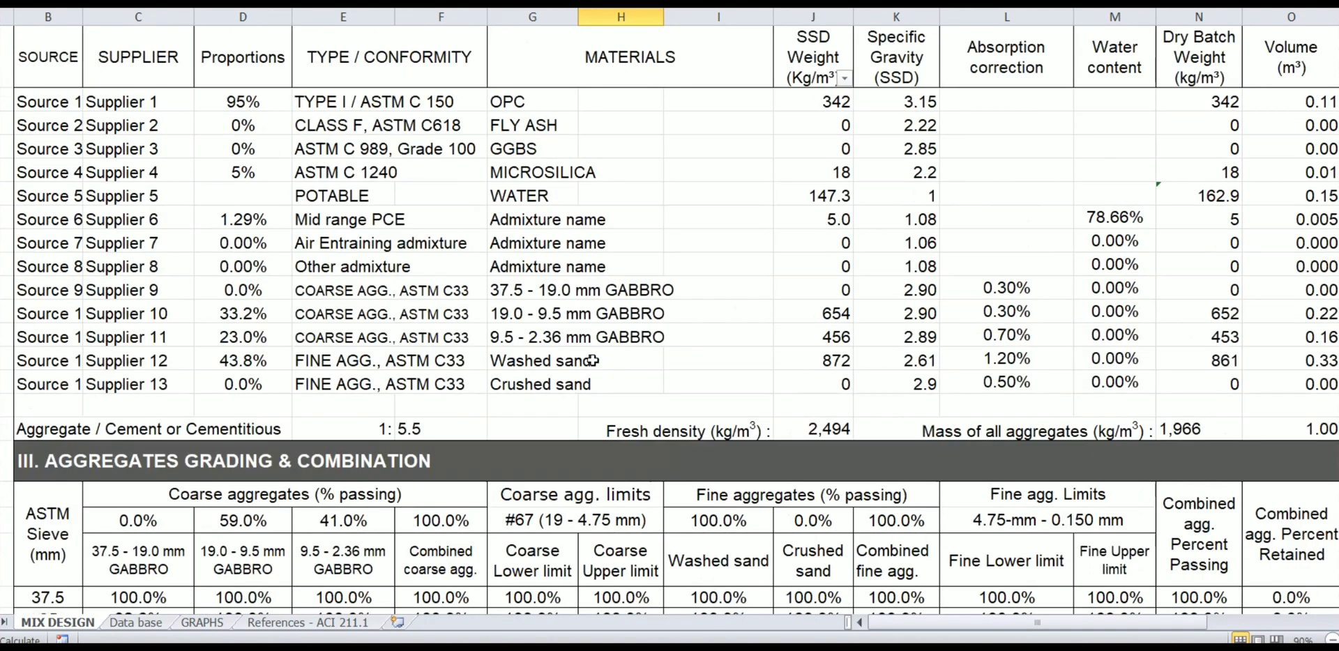
Back in Section I, keep air entrainment set to Non-Air Entrained
click(687, 313)
scroll(682, 288, up, 4)
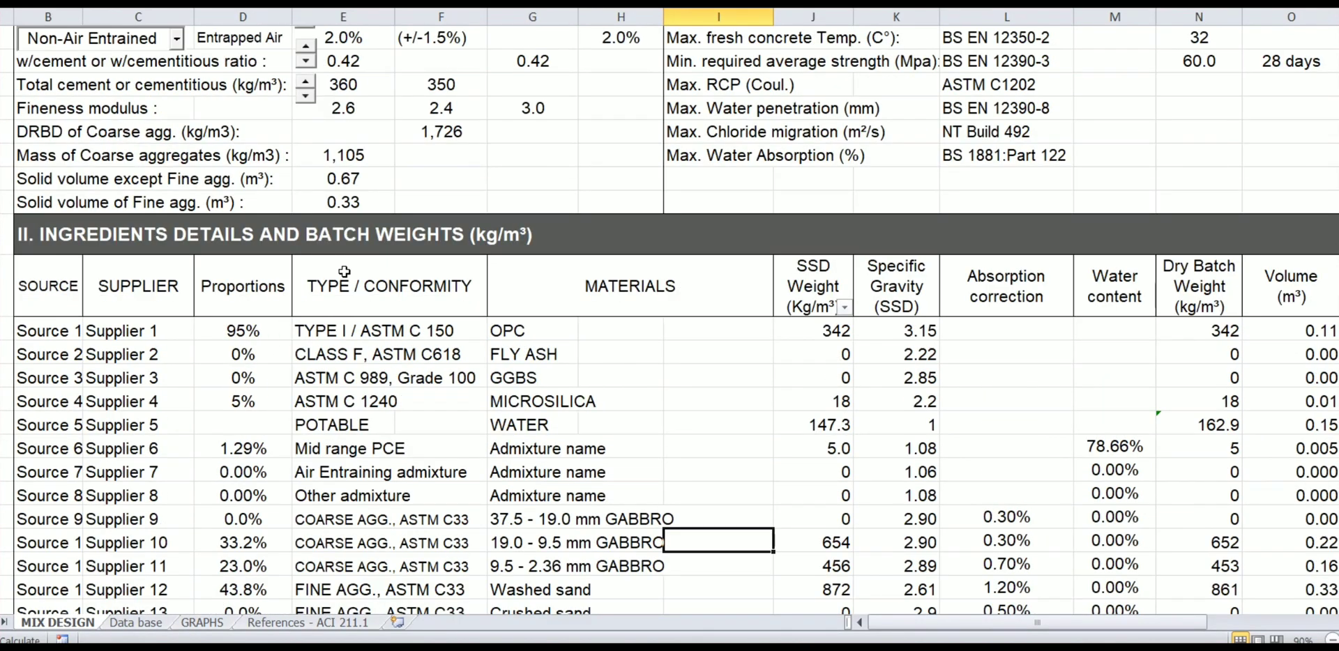
scroll(349, 269, up, 4)
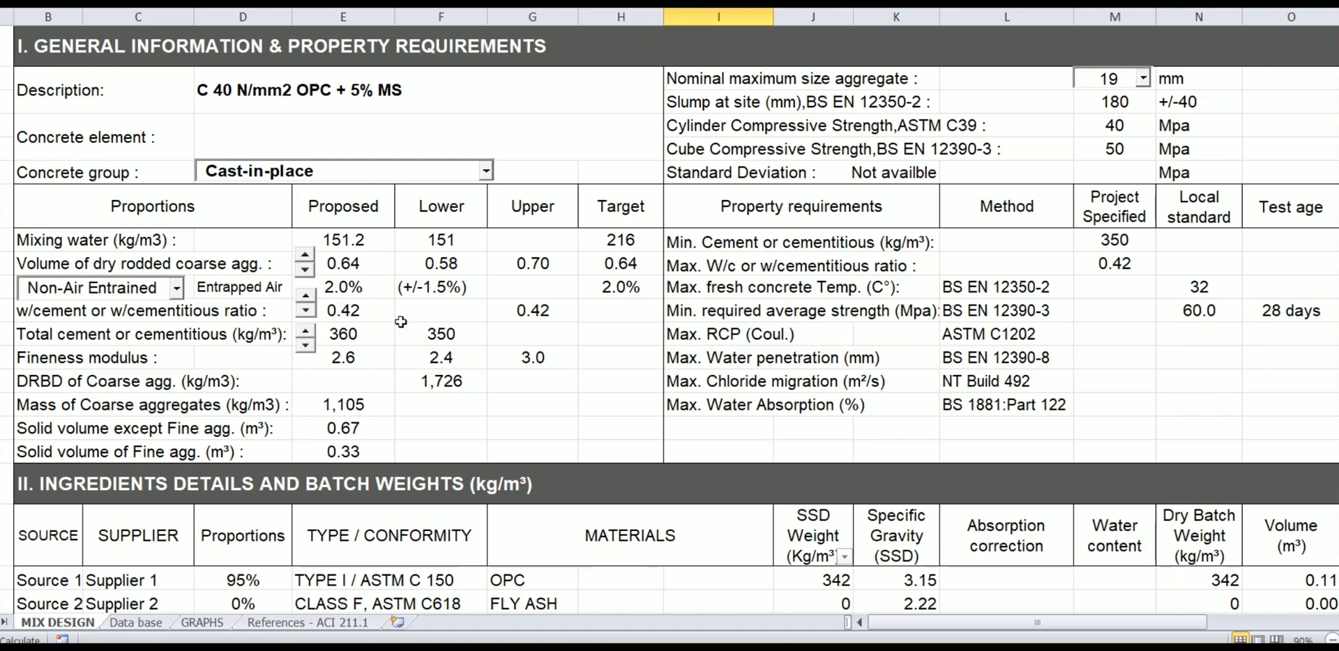
click(176, 290)
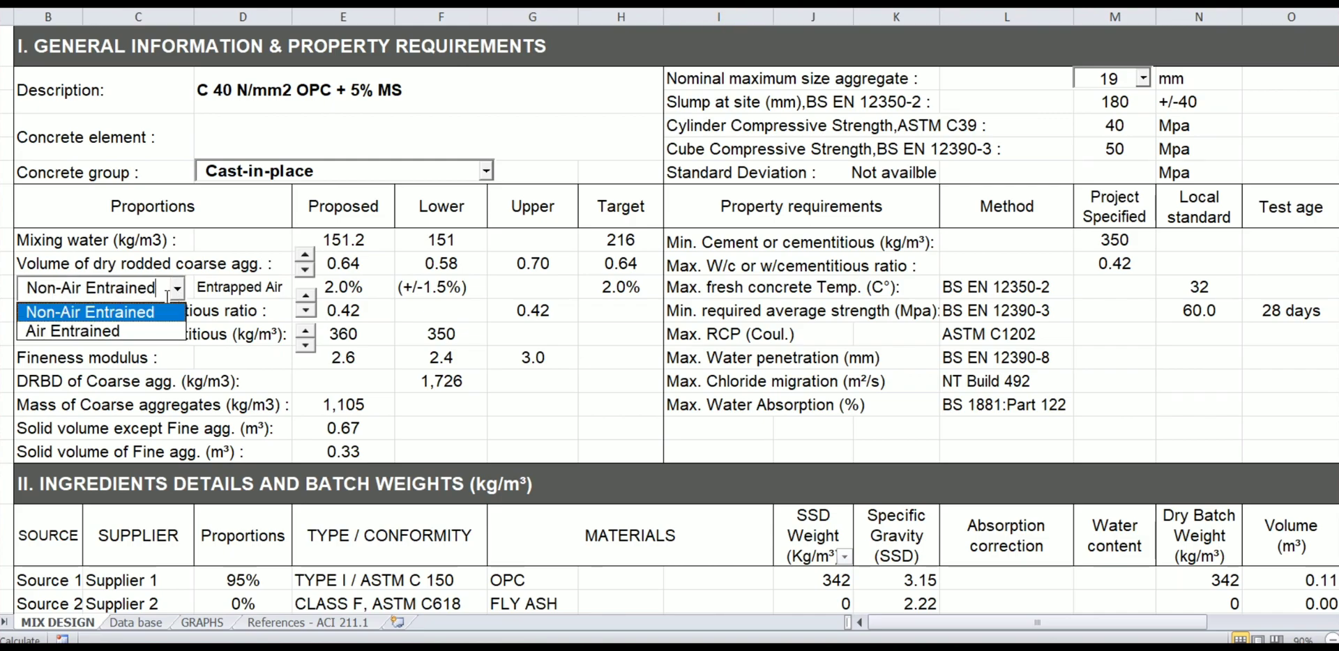
click(140, 312)
Check the entrapped air tolerance and the proportion cells
click(238, 422)
drag(533, 428, 551, 405)
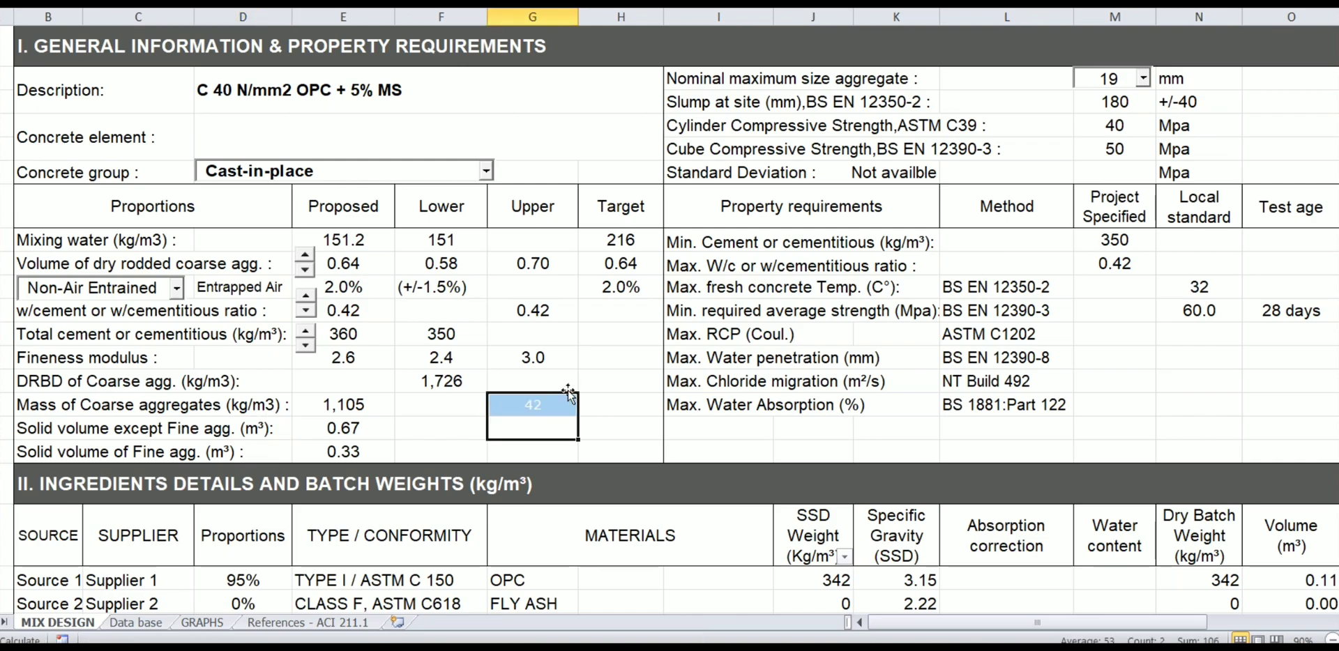
click(455, 290)
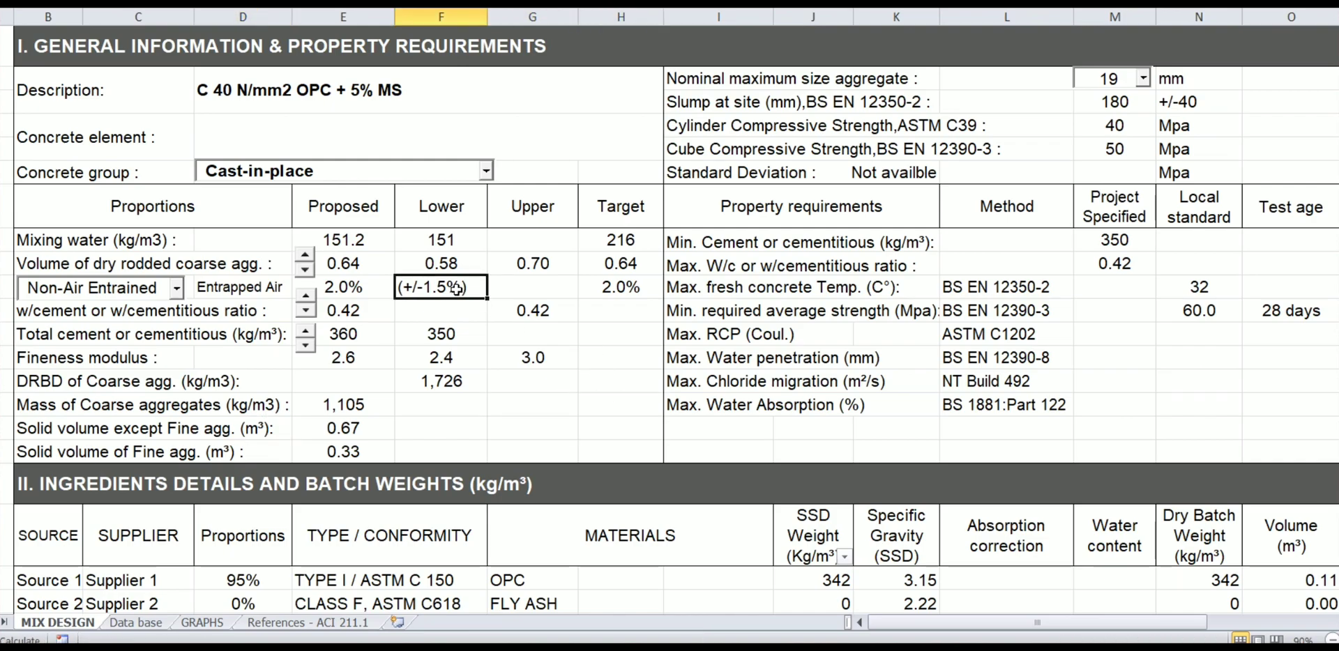
click(614, 413)
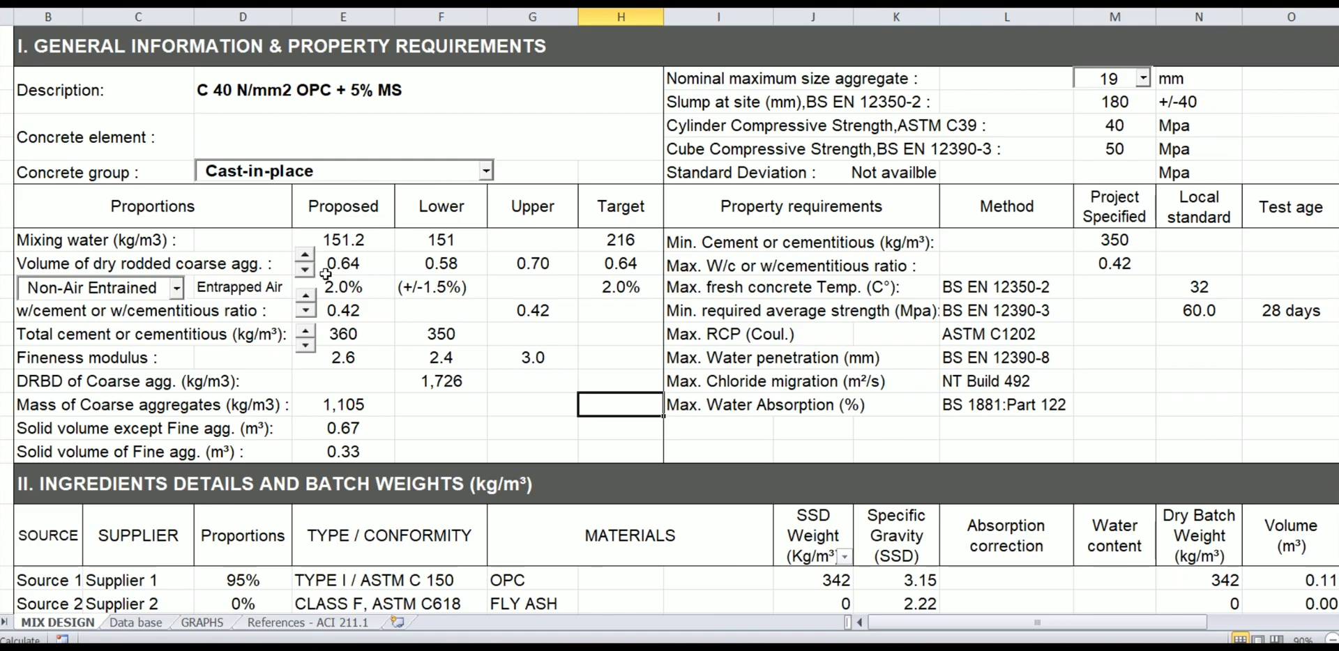
click(613, 353)
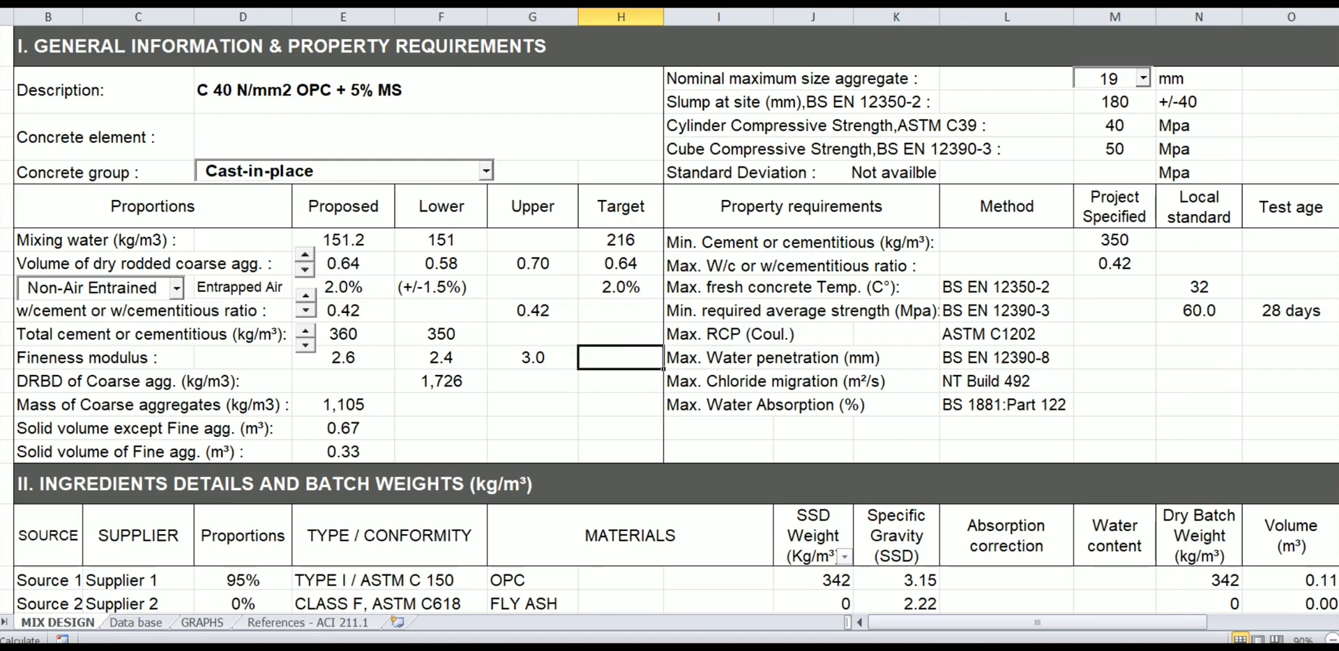
scroll(670, 321, down, 5)
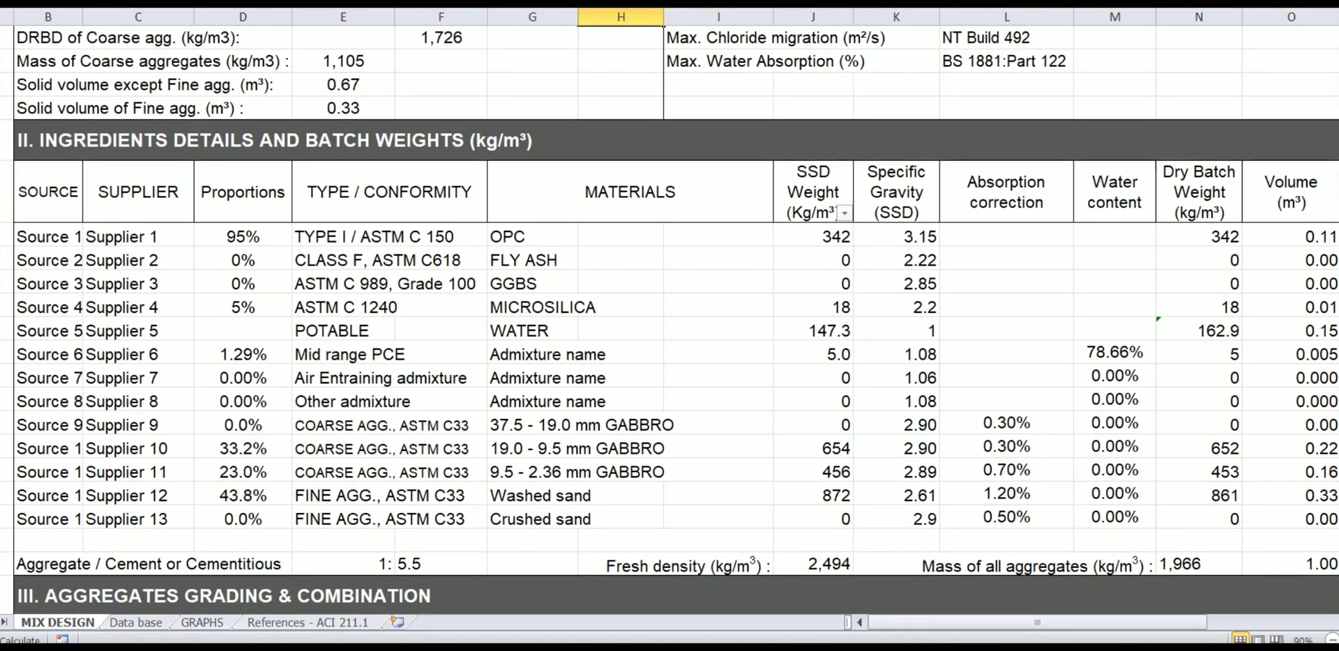
scroll(669, 320, down, 1)
click(1328, 516)
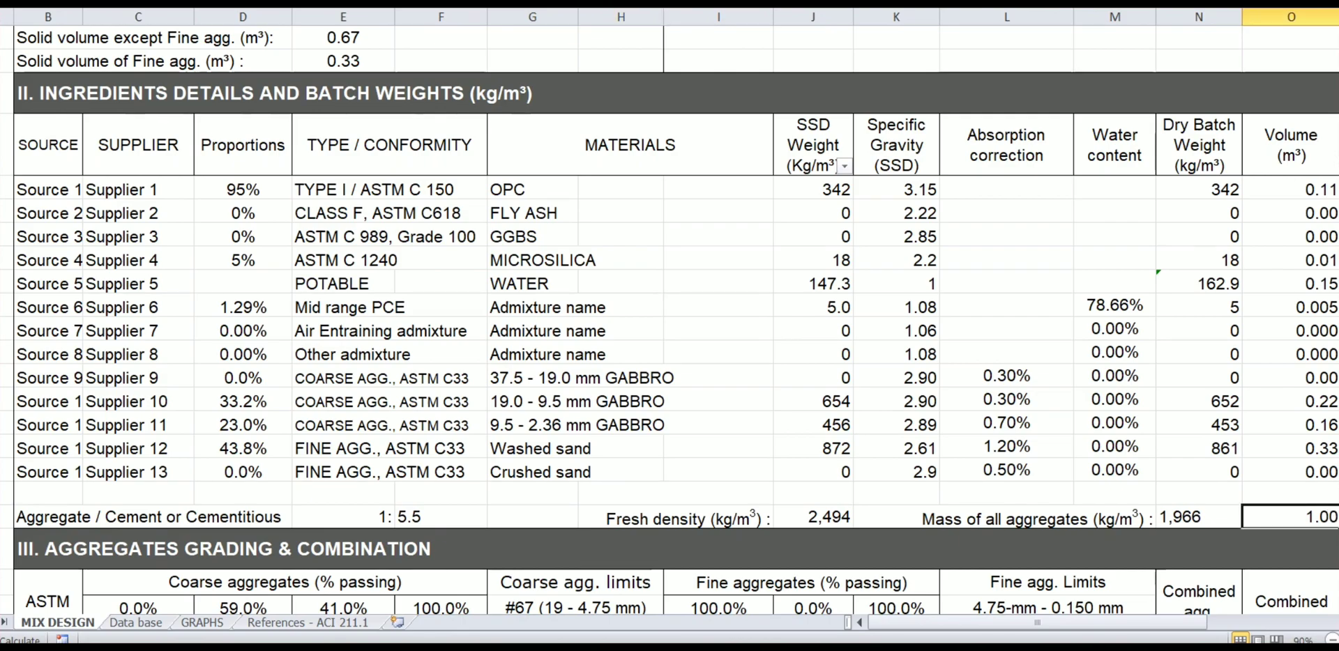
scroll(670, 321, down, 4)
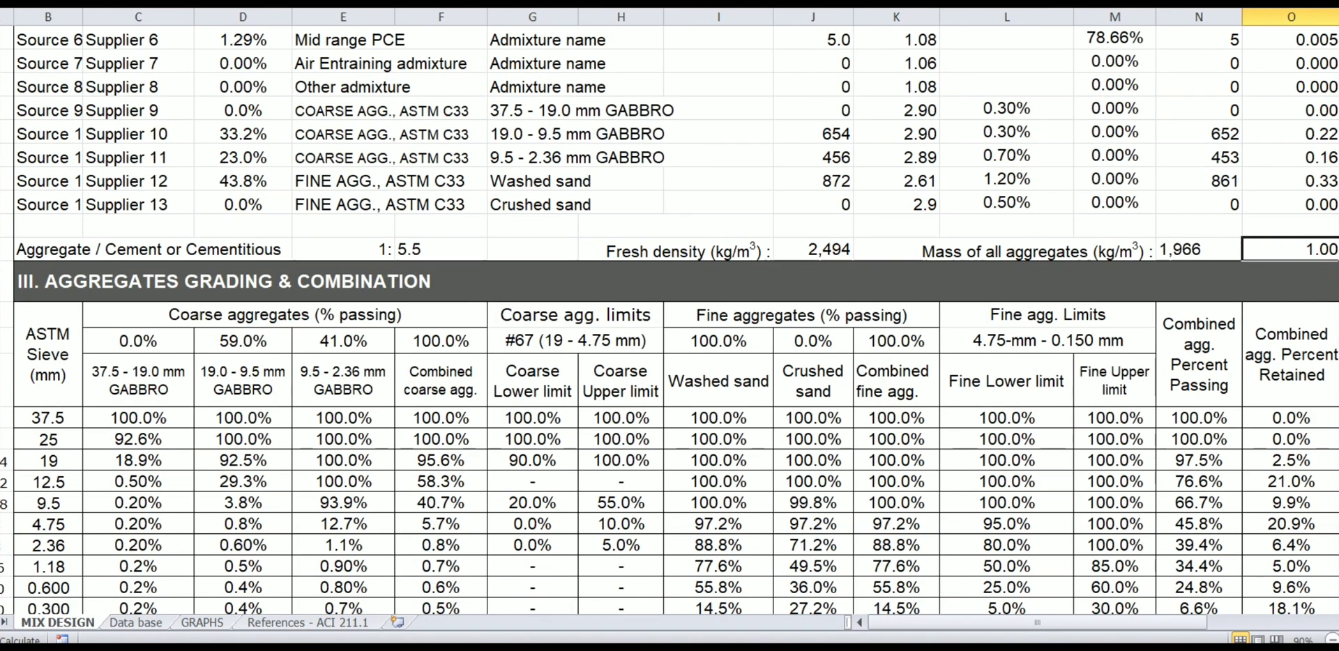
scroll(669, 321, down, 5)
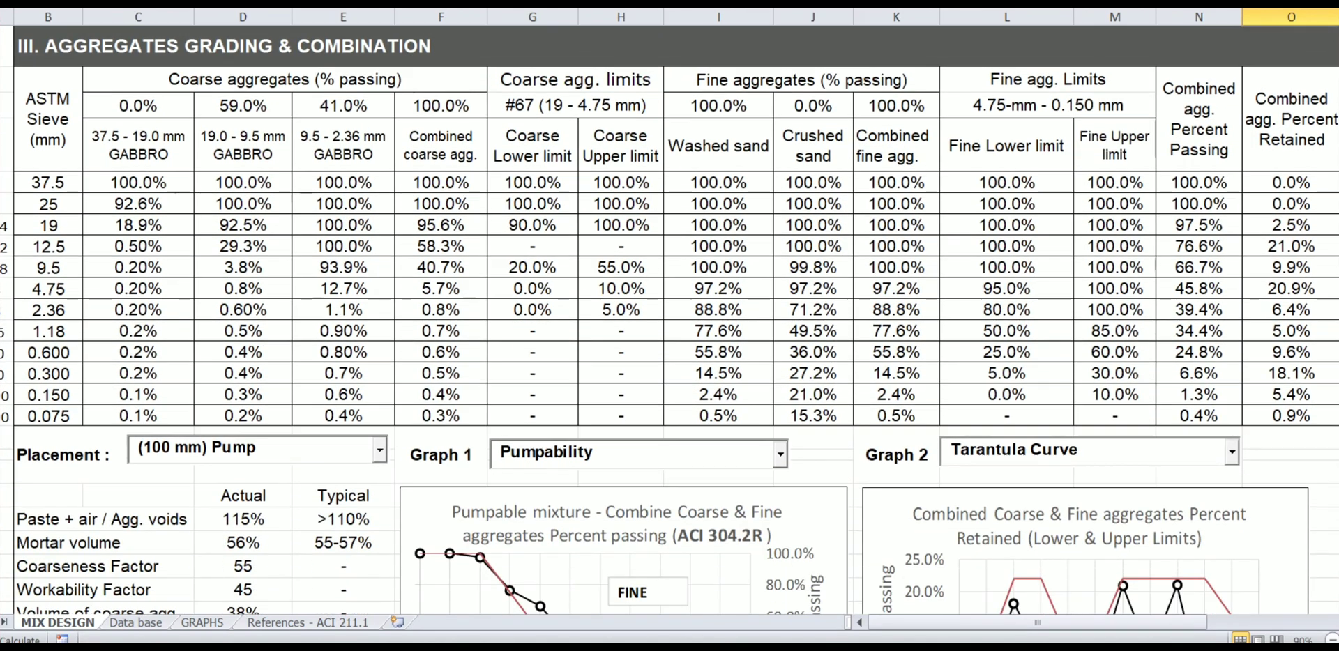
scroll(669, 321, down, 10)
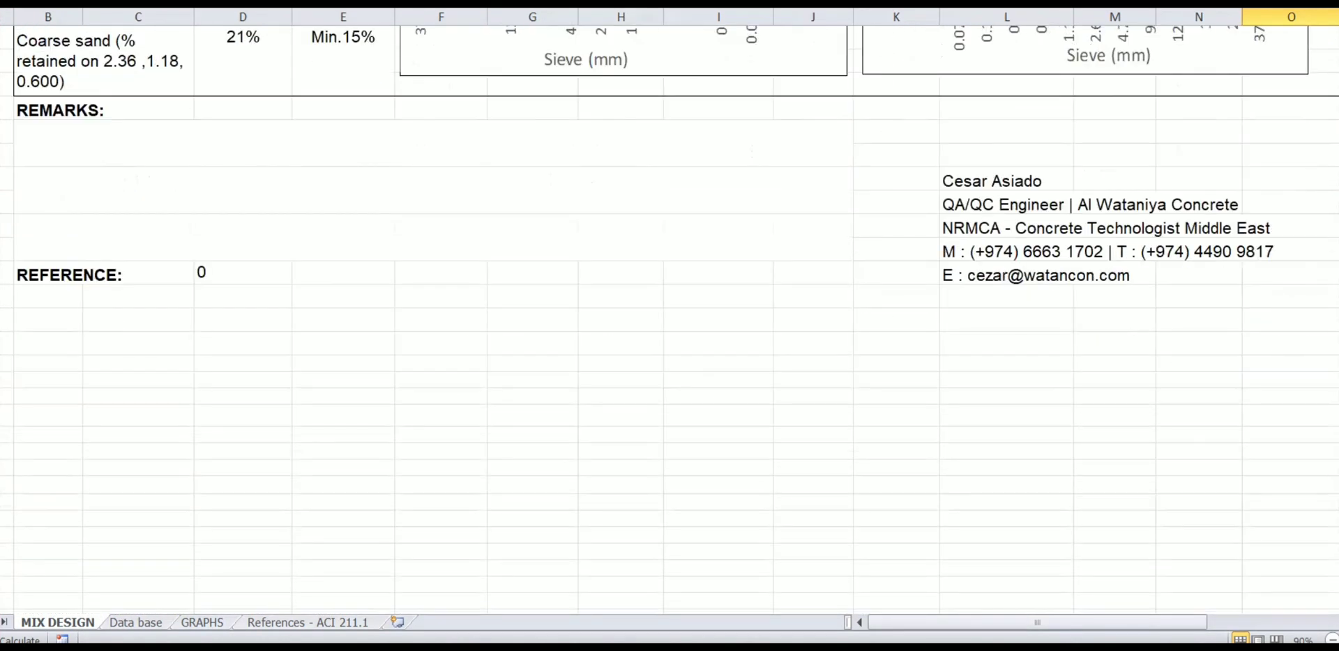
scroll(670, 321, up, 3)
scroll(670, 320, up, 3)
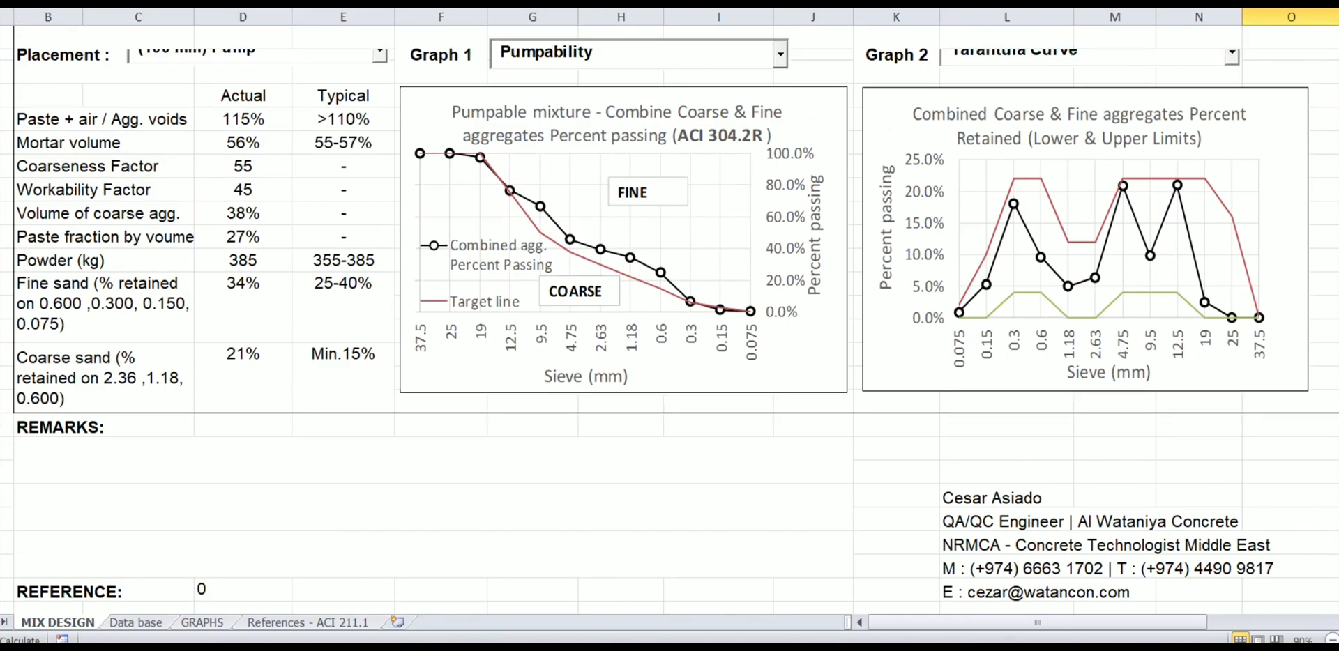
scroll(669, 321, up, 1)
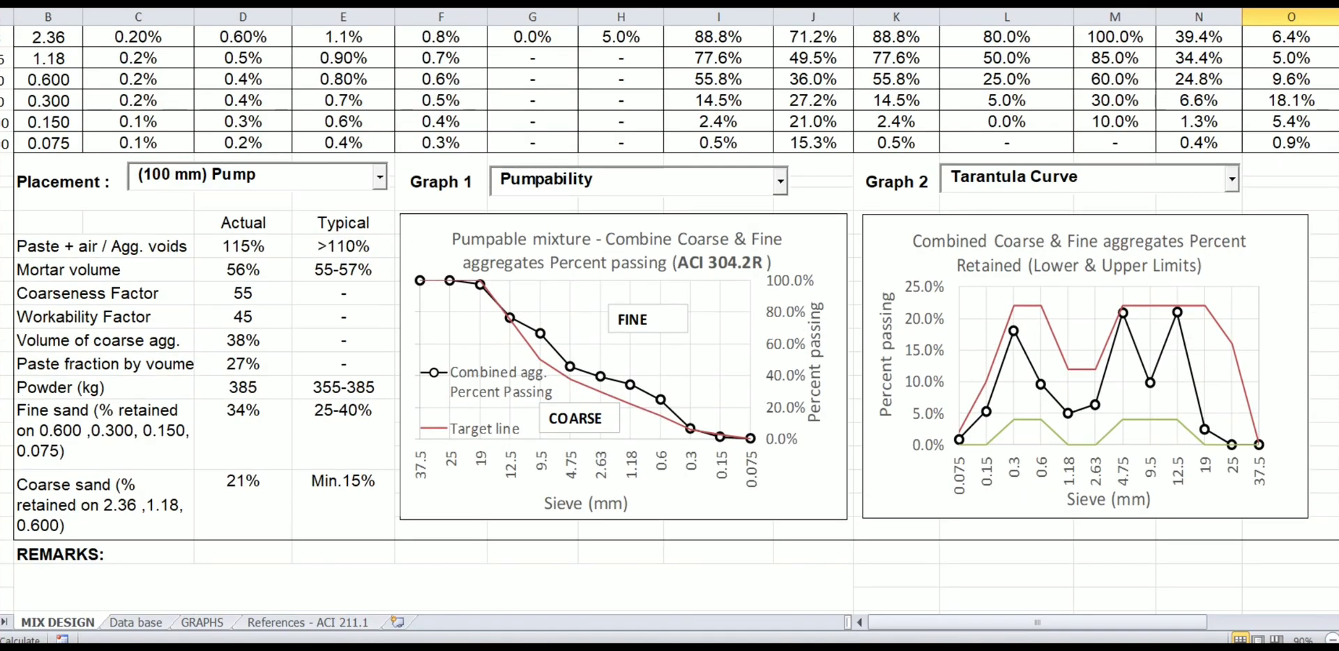
scroll(670, 321, up, 1)
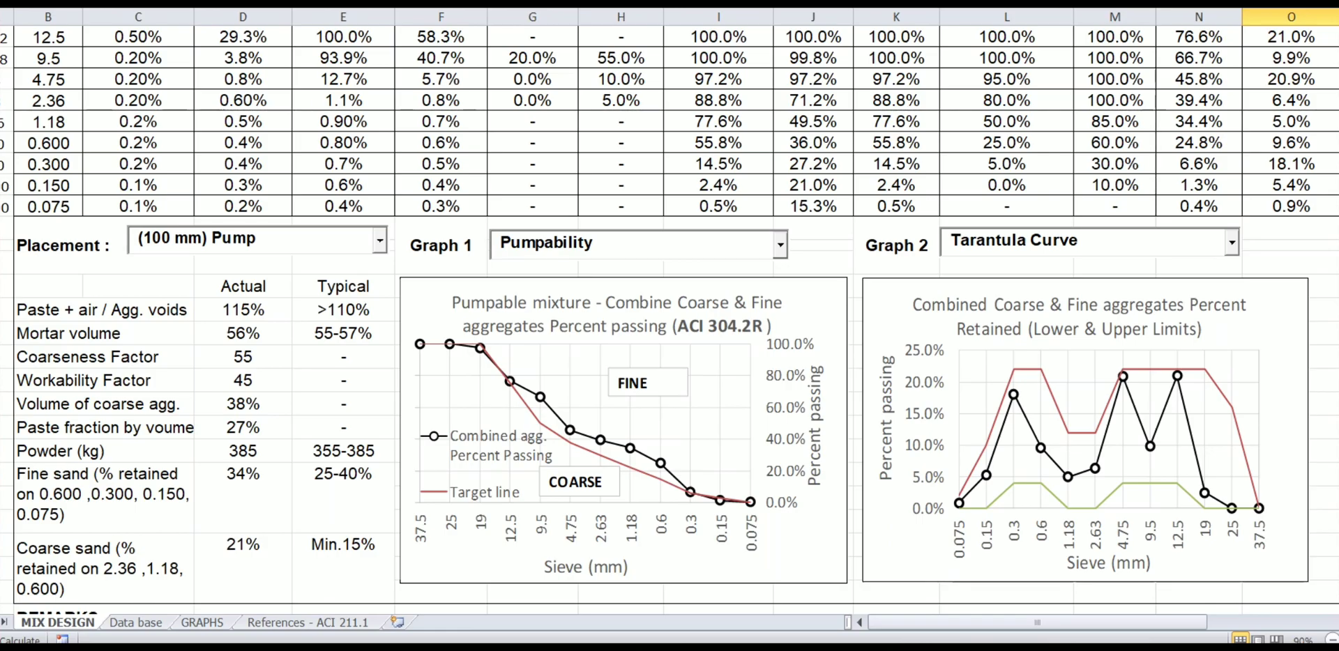
scroll(669, 321, up, 10)
scroll(670, 320, up, 1)
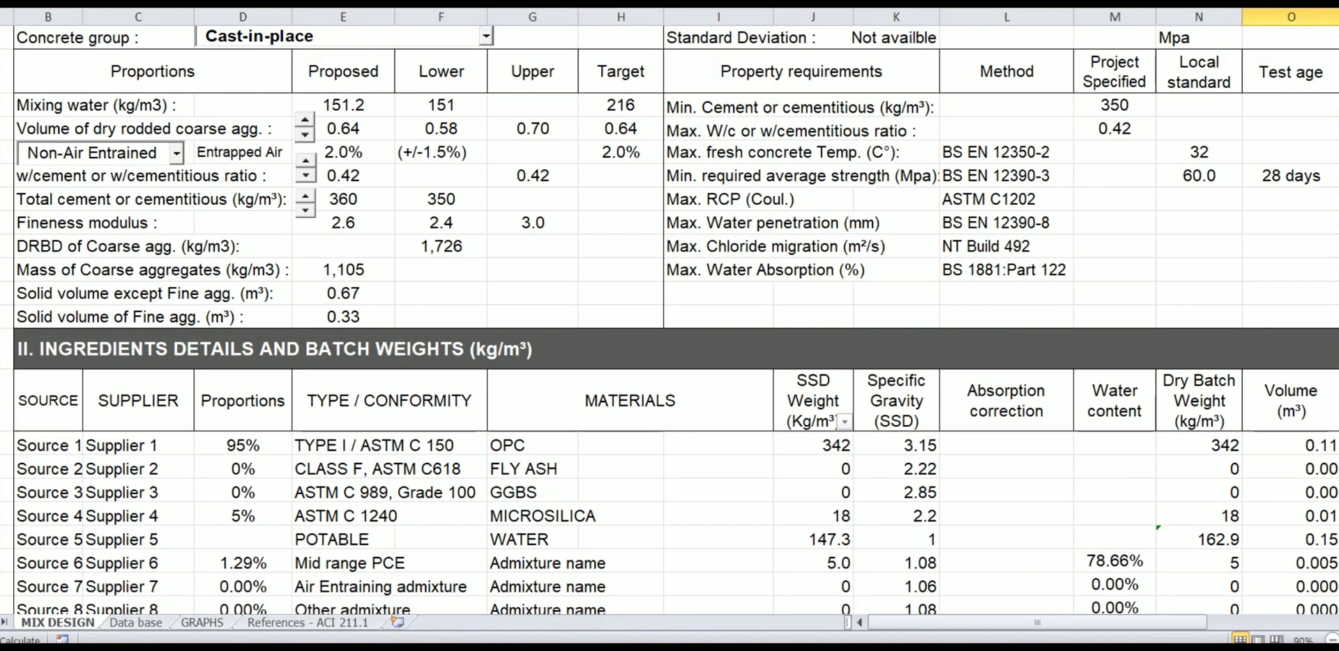
scroll(670, 321, up, 3)
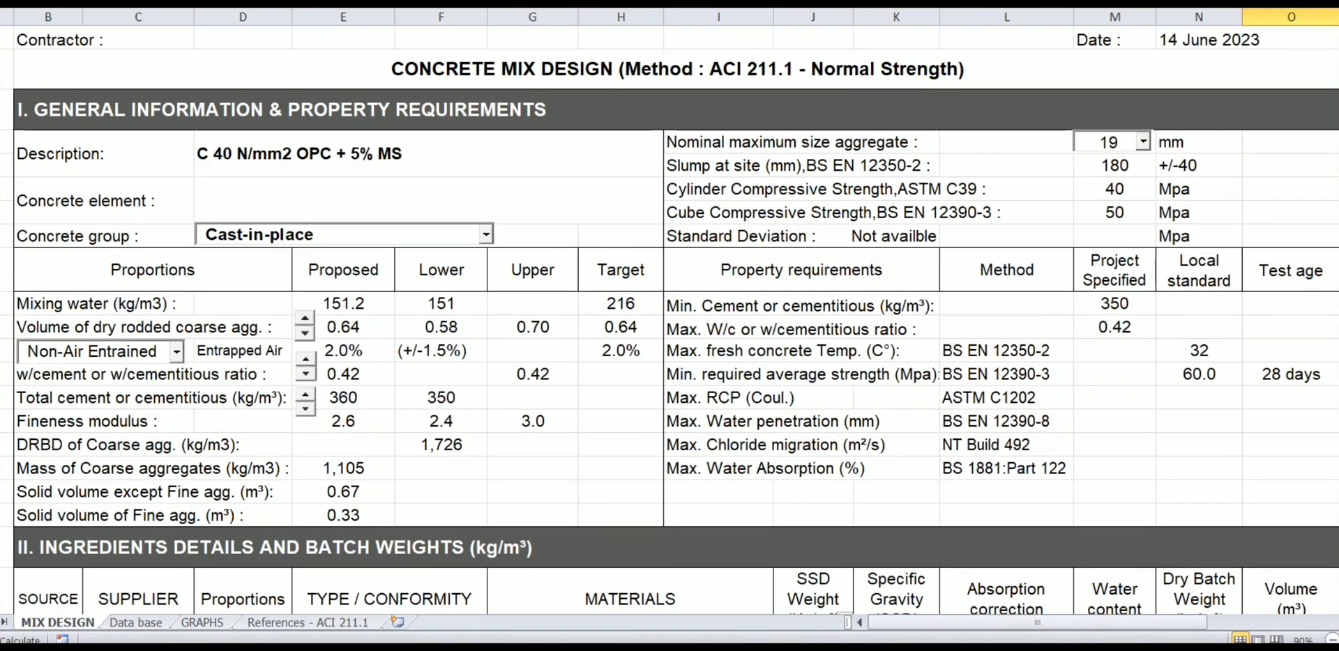